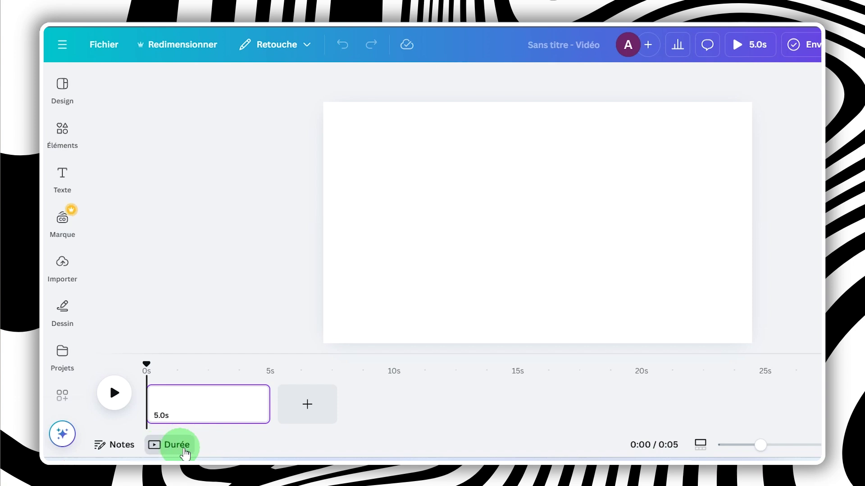
Step: Add the blue gradient image from the recently used elements and set it as the page background
left_click_drag(145, 366, 191, 373)
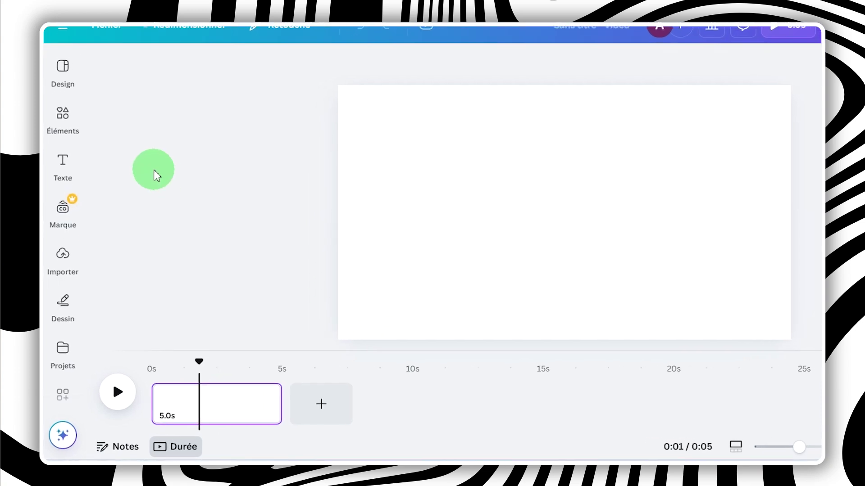
left_click(70, 115)
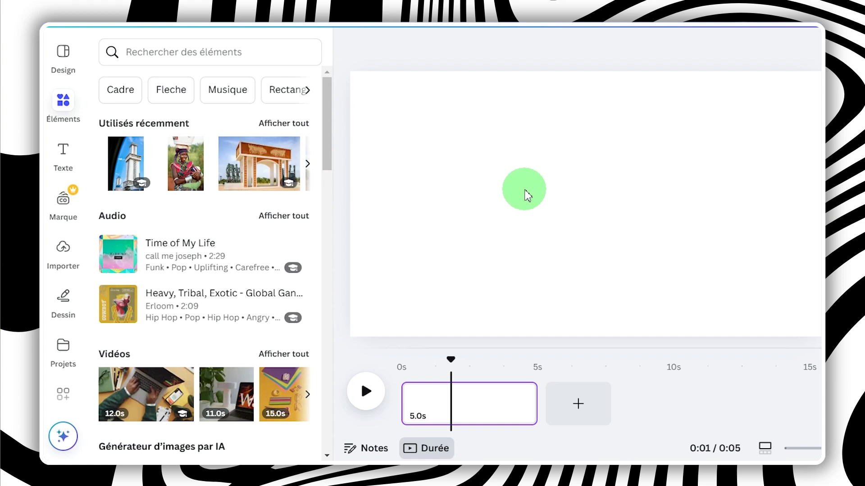
left_click_drag(325, 115, 332, 58)
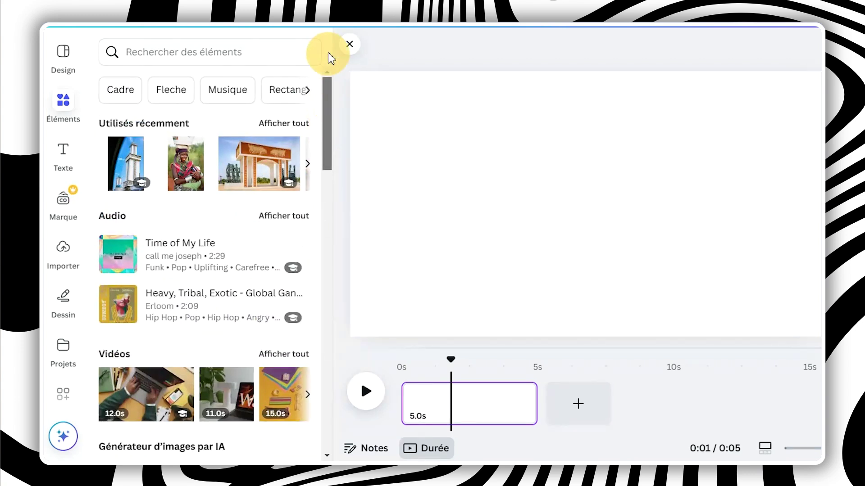
left_click(289, 125)
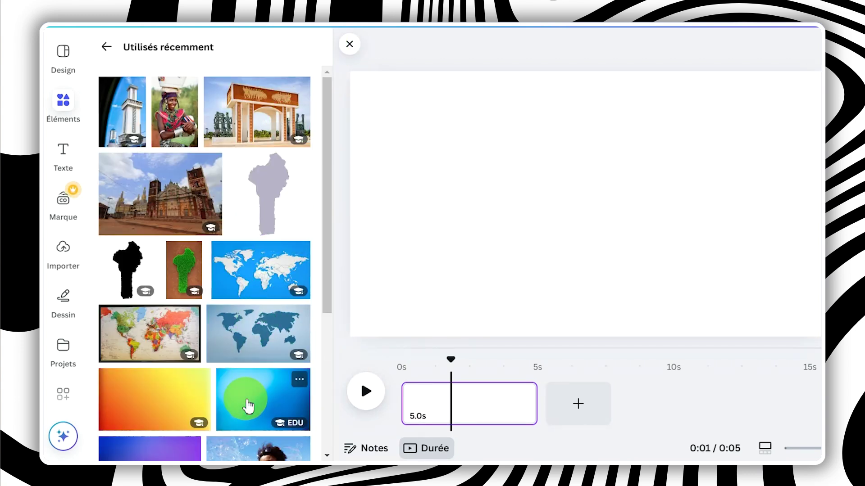
left_click(256, 400)
right_click(556, 224)
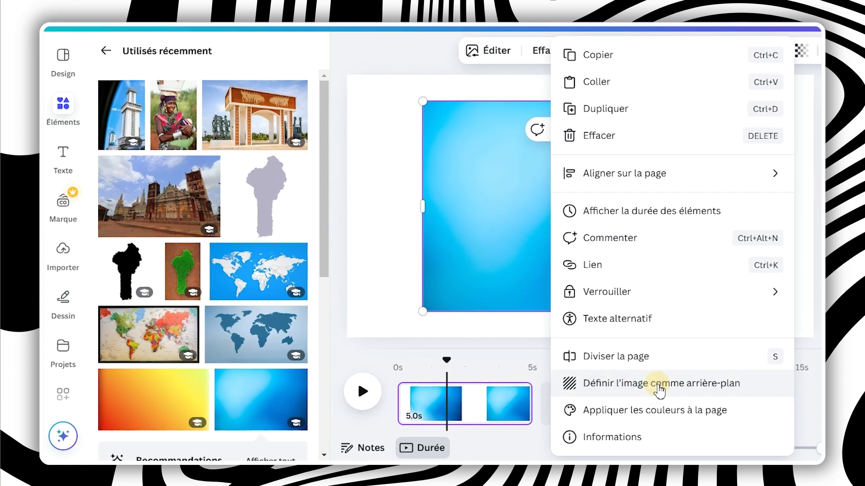
left_click(659, 384)
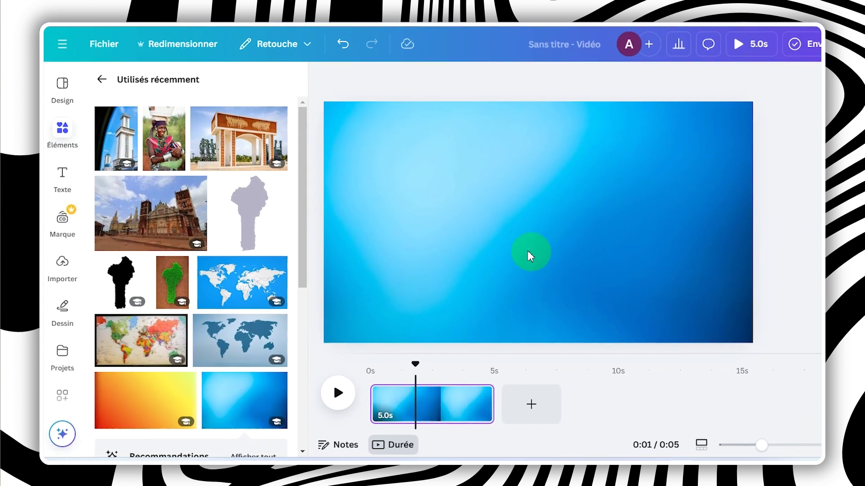
Step: Add a text box reading ANIMATION, enlarged to a font size of about 64,4
key("t")
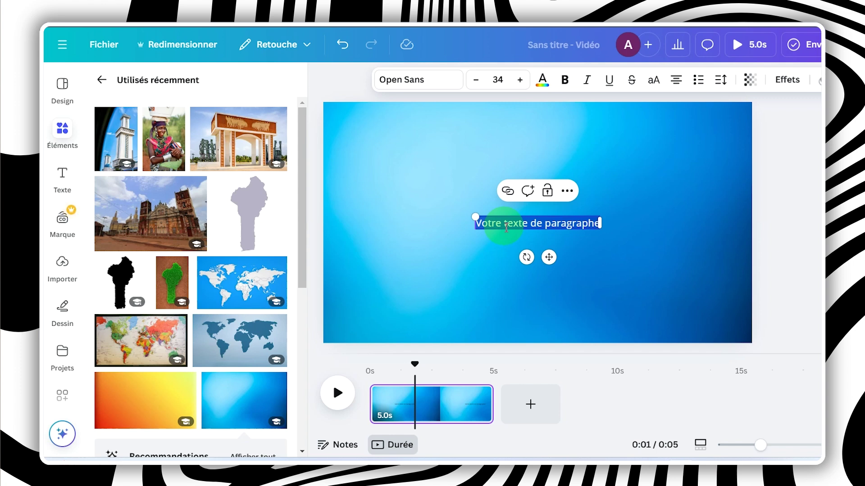
left_click_drag(474, 219, 366, 162)
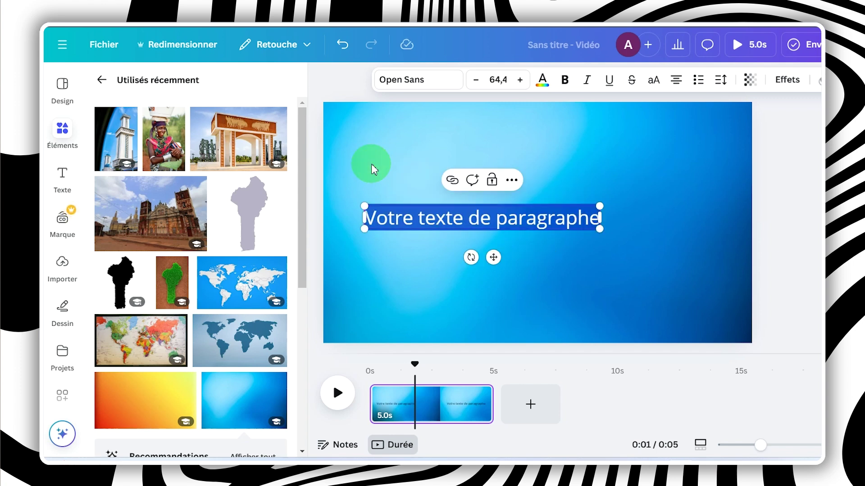
type("ANI")
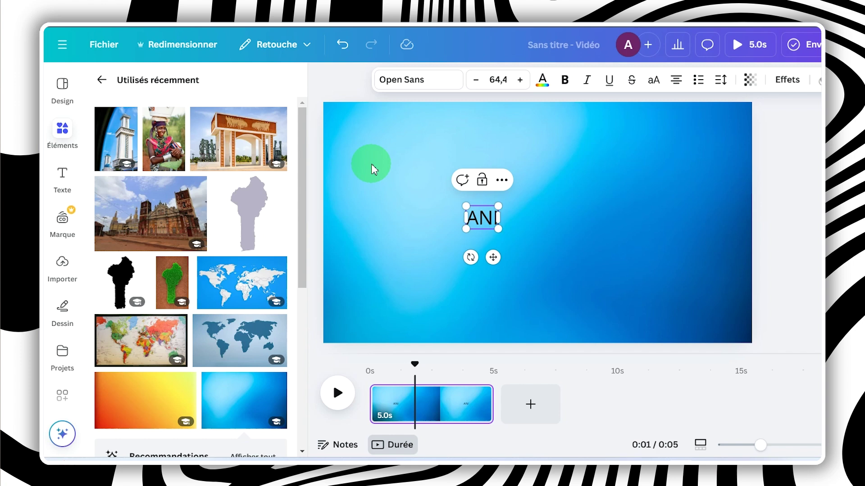
type("MATION")
Step: Format the ANIMATION text in italic Anton and enlarge it to size 111 near the page centre
double_click(489, 221)
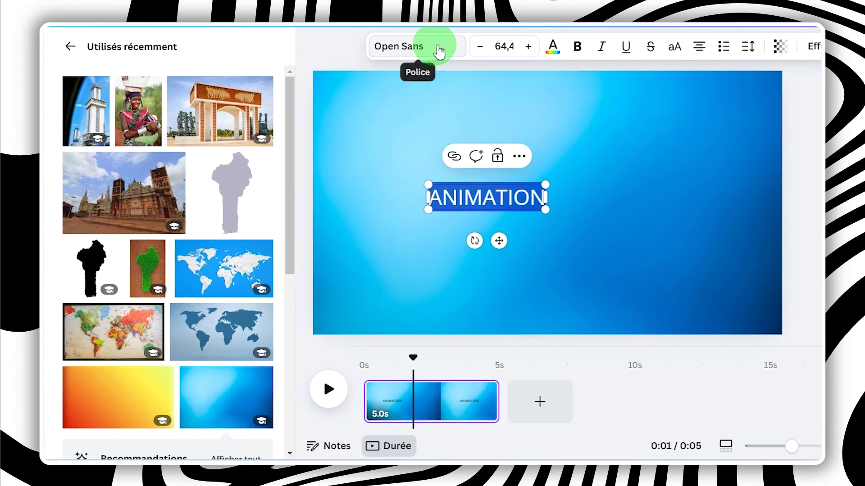
left_click(436, 50)
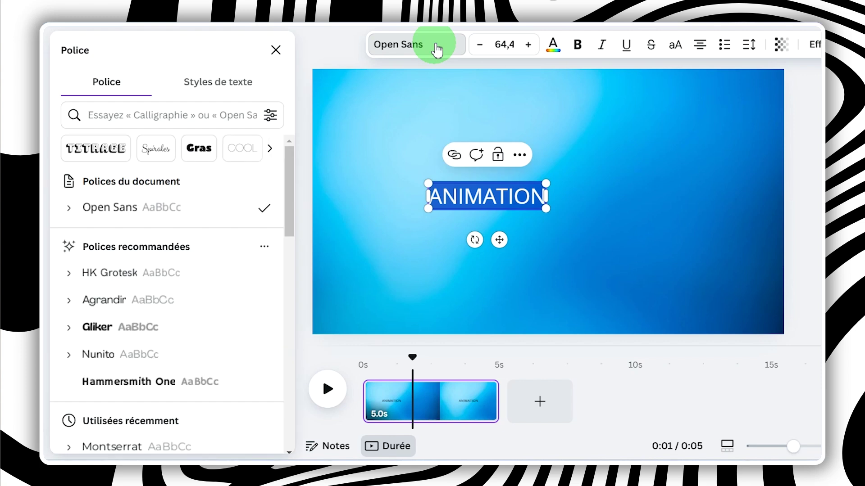
left_click(199, 115)
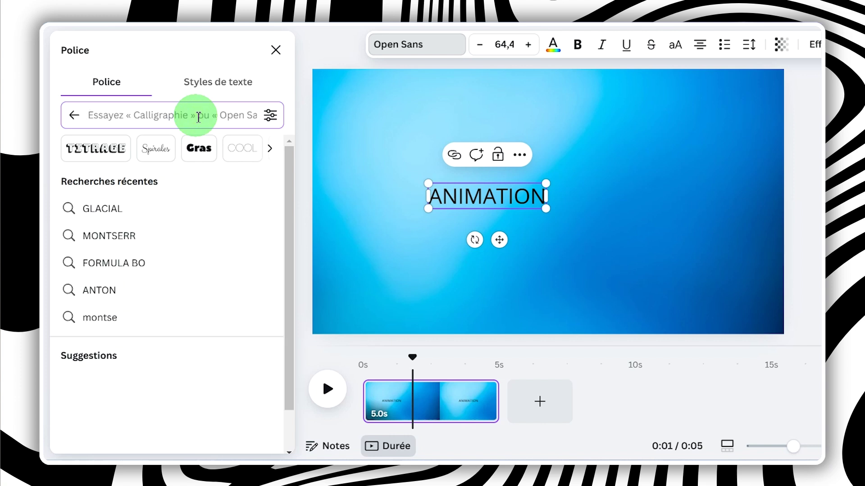
type("ANTON")
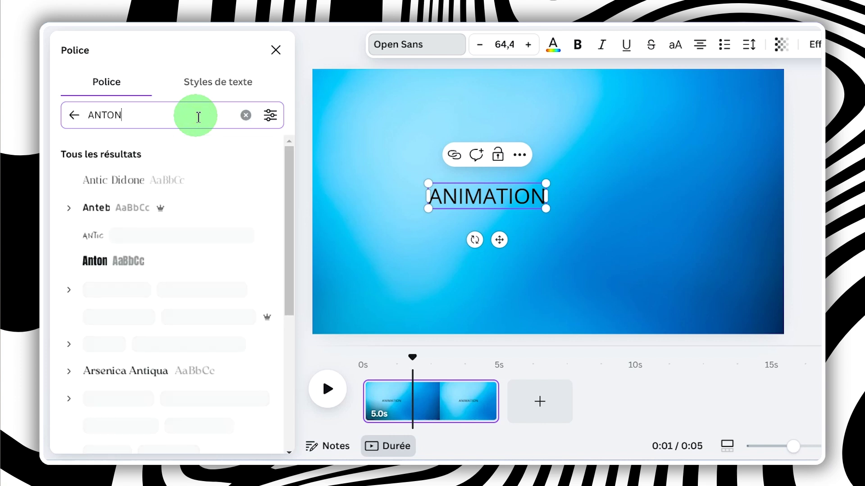
left_click(192, 180)
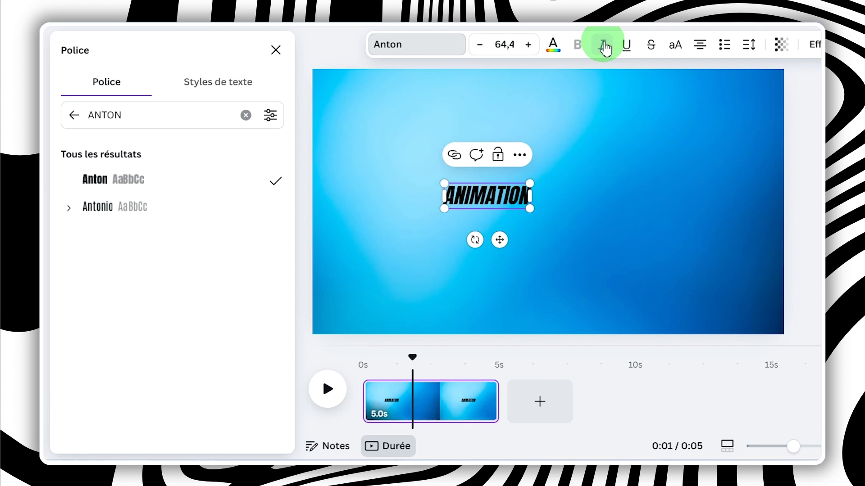
left_click_drag(537, 216, 591, 227)
left_click_drag(530, 258, 548, 233)
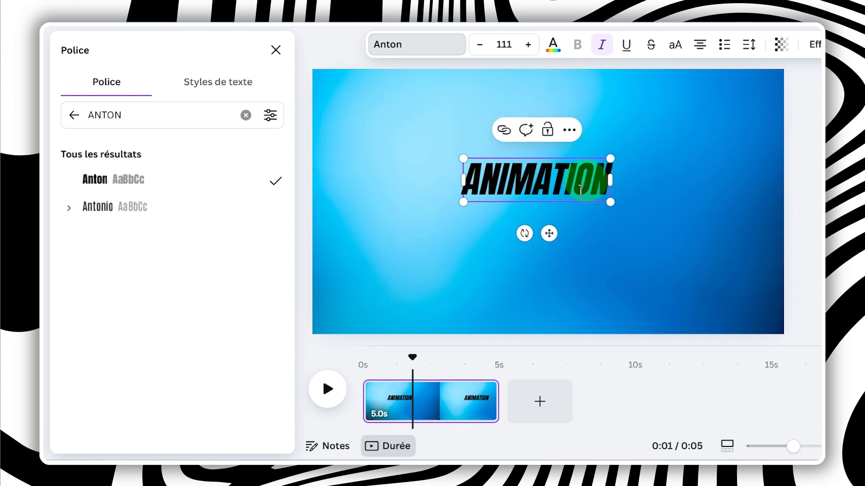
Step: Change the colour of the ANIMATION text to white
double_click(561, 160)
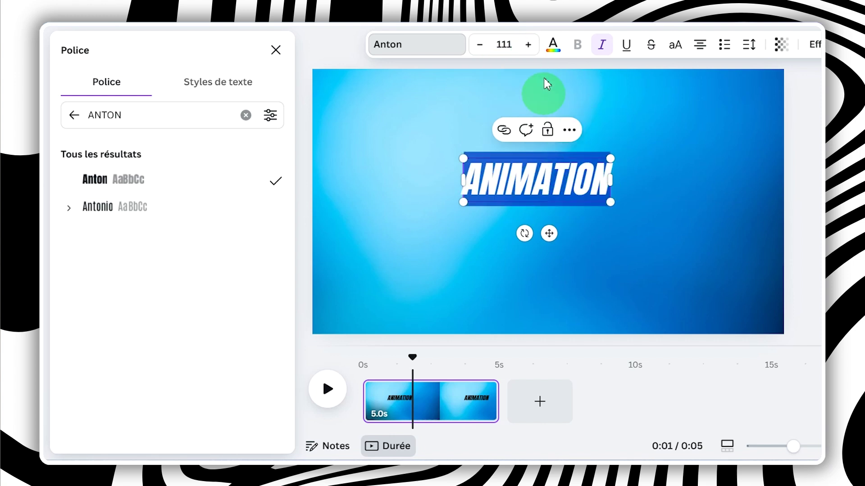
left_click(554, 46)
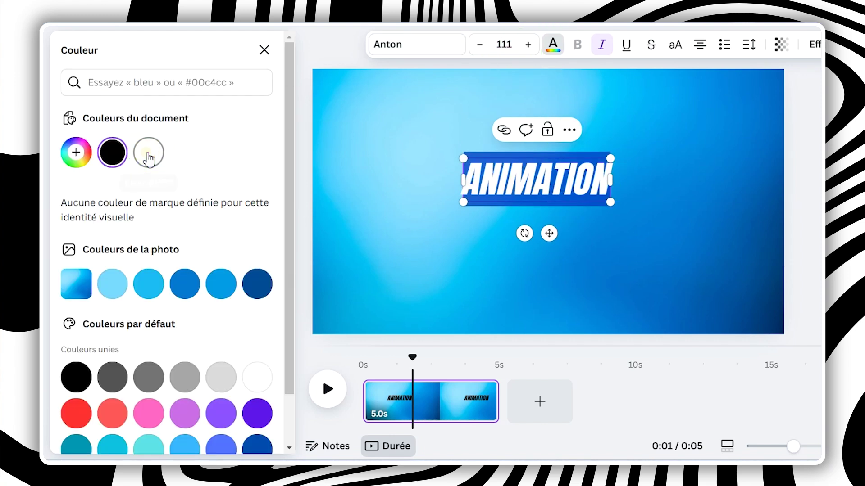
left_click(149, 154)
left_click(639, 153)
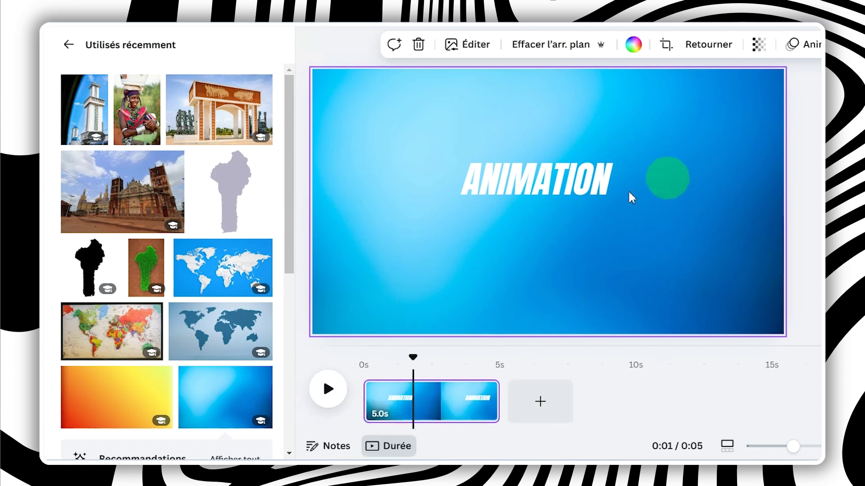
Step: Try the Élévation effect on the ANIMATION text with an intensity of 100
left_click(568, 196)
left_click(812, 50)
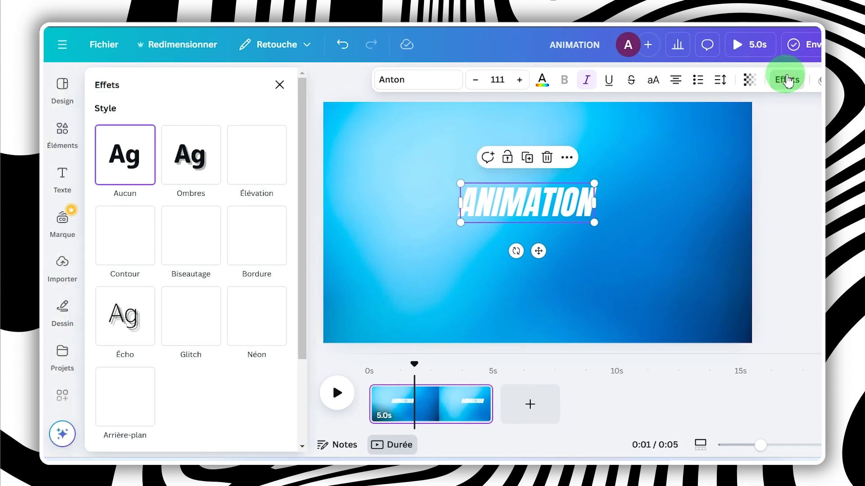
left_click(241, 139)
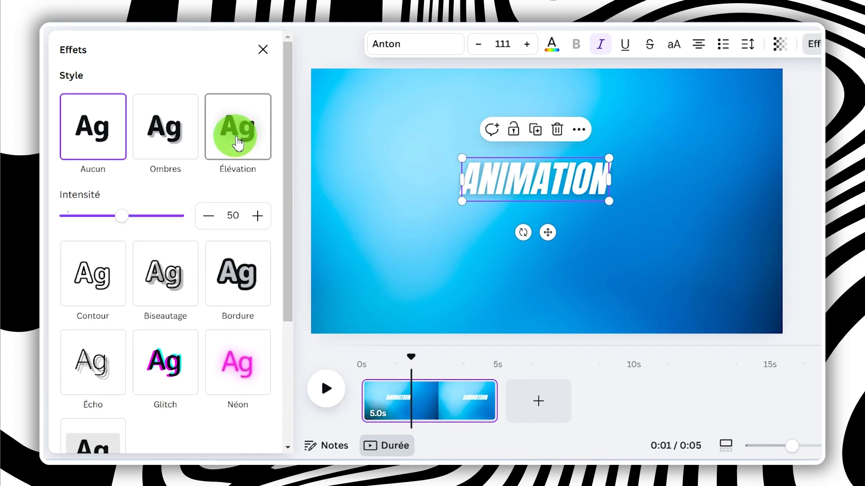
left_click_drag(164, 221, 169, 221)
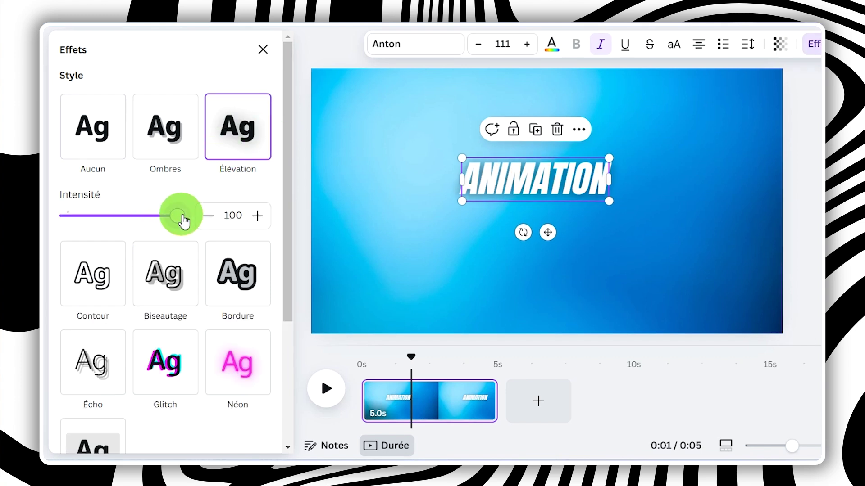
Step: Apply the Ombres effect to the ANIMATION text in black, with transparency 79 and blur 59
left_click(174, 130)
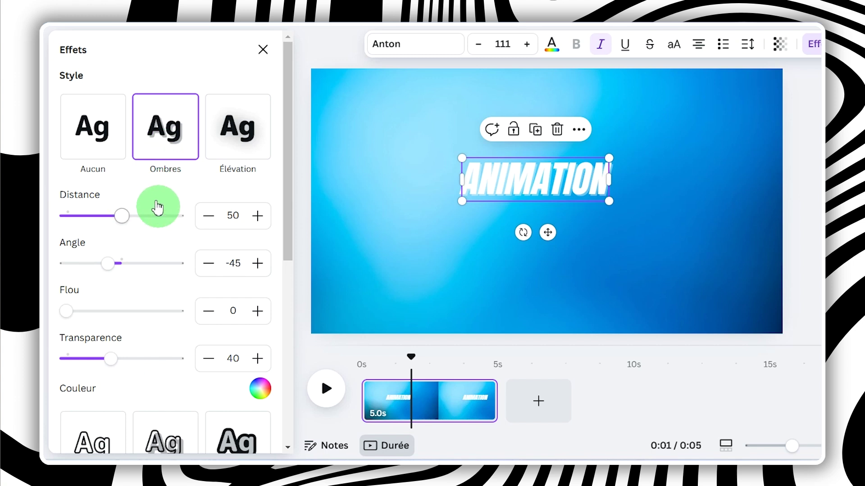
left_click(269, 400)
left_click(72, 365)
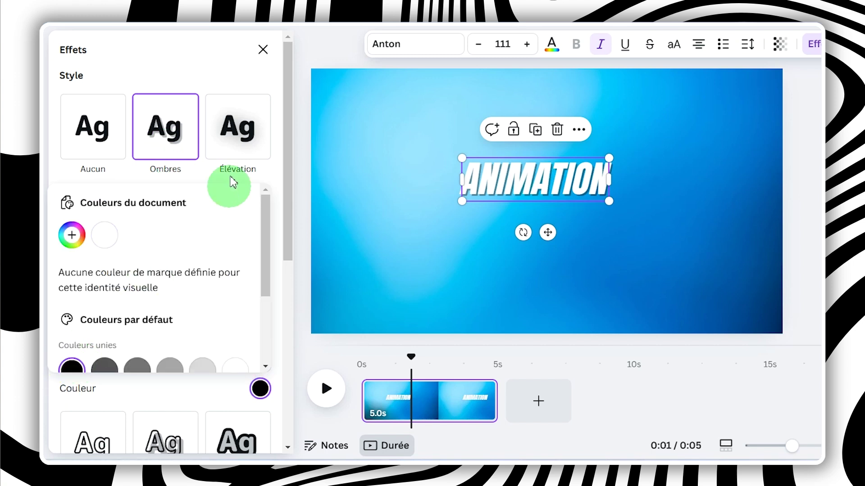
left_click(216, 79)
left_click_drag(108, 358, 154, 361)
left_click(104, 310)
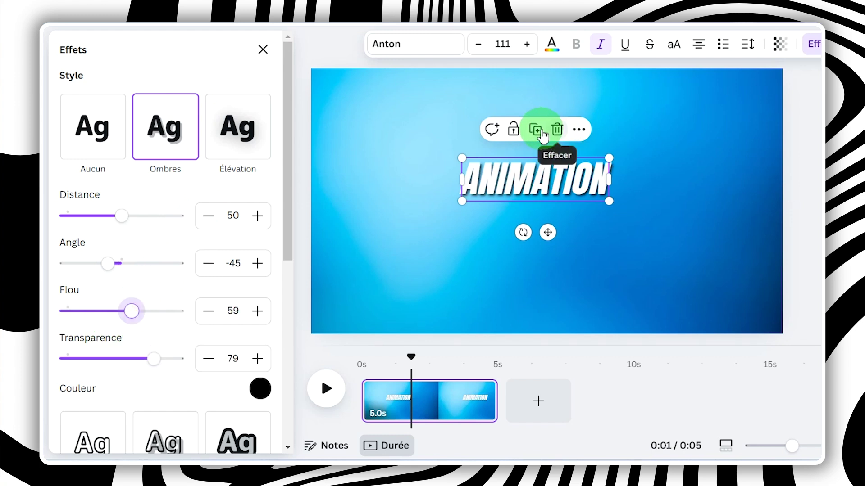
Step: Duplicate the ANIMATION text and replace the copy's wording with DE TEXTE
left_click_drag(563, 199, 567, 202)
key("ctrl+d")
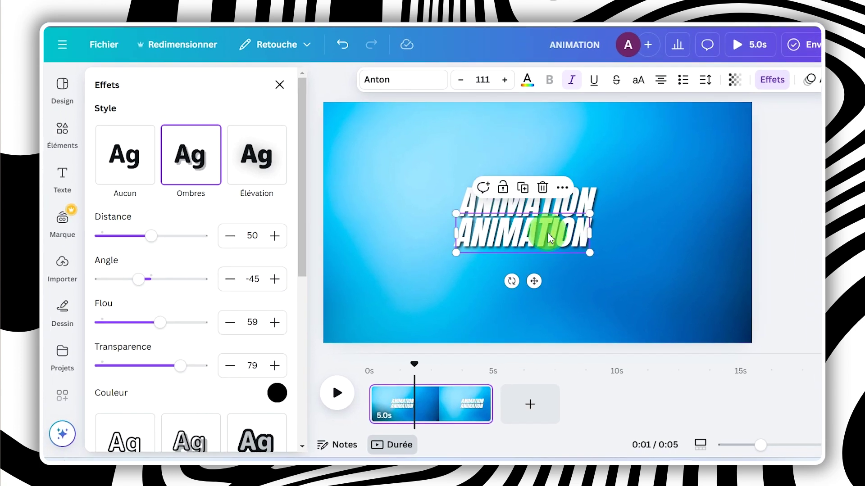
double_click(548, 234)
type("DE")
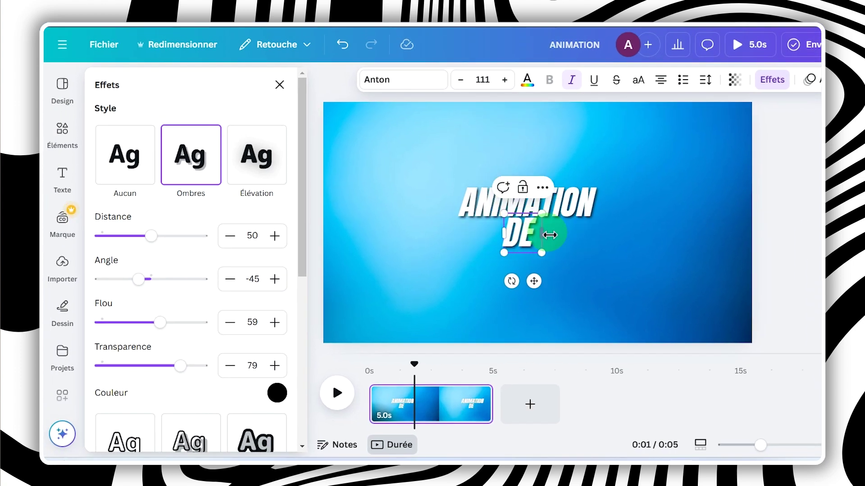
type(" TEXTE")
Step: Enlarge the DE TEXTE line to size 135 and place it directly beneath ANIMATION
left_click_drag(543, 233, 585, 264)
left_click(612, 239)
left_click_drag(549, 242, 554, 245)
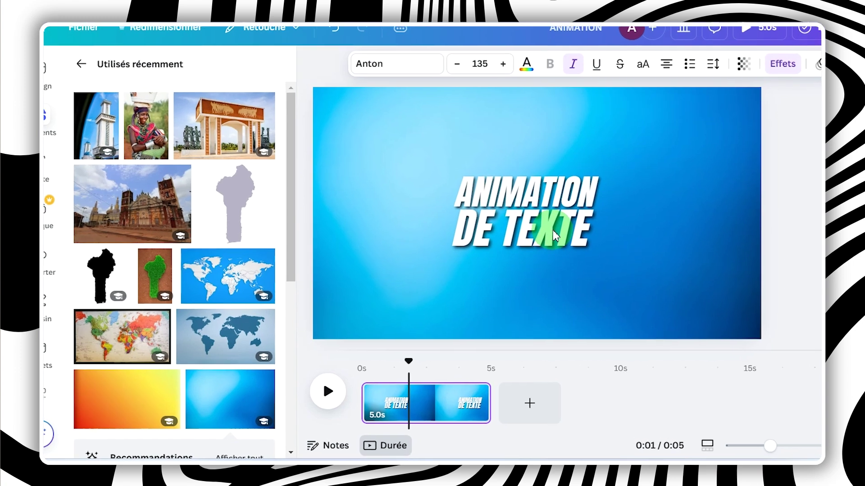
Step: Send the DE TEXTE line behind ANIMATION and shift ANIMATION down slightly to Y 366.3 px
left_click(817, 44)
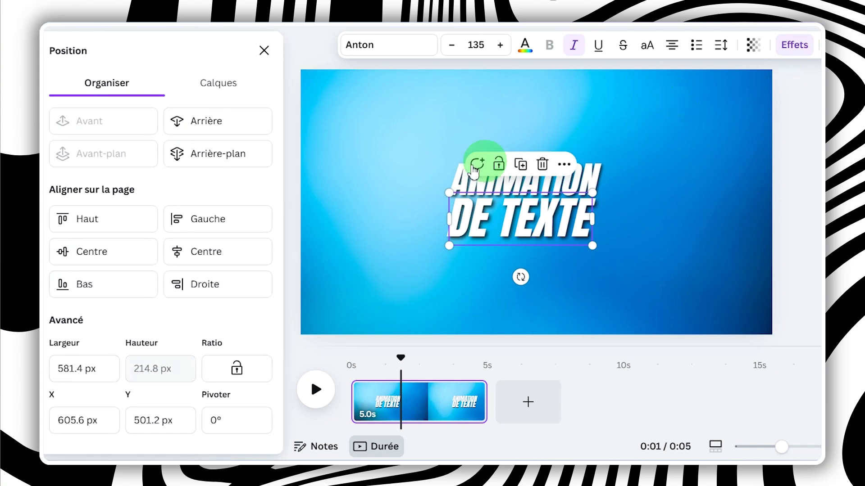
left_click(243, 130)
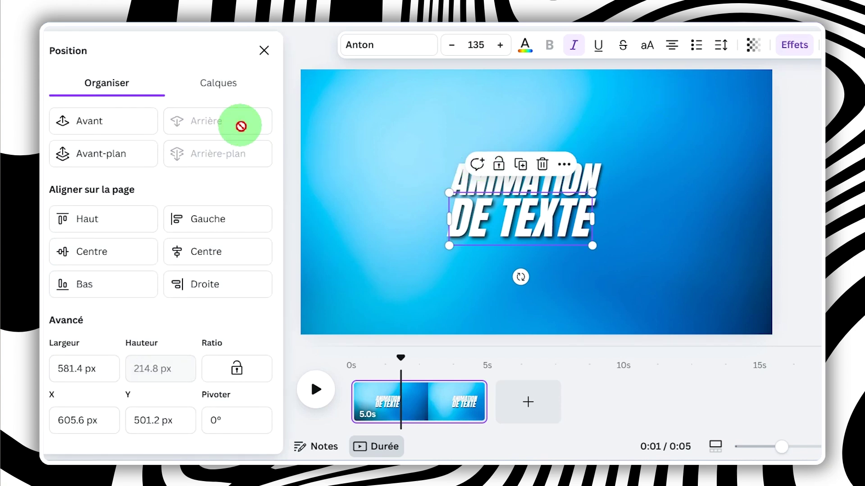
left_click(594, 174)
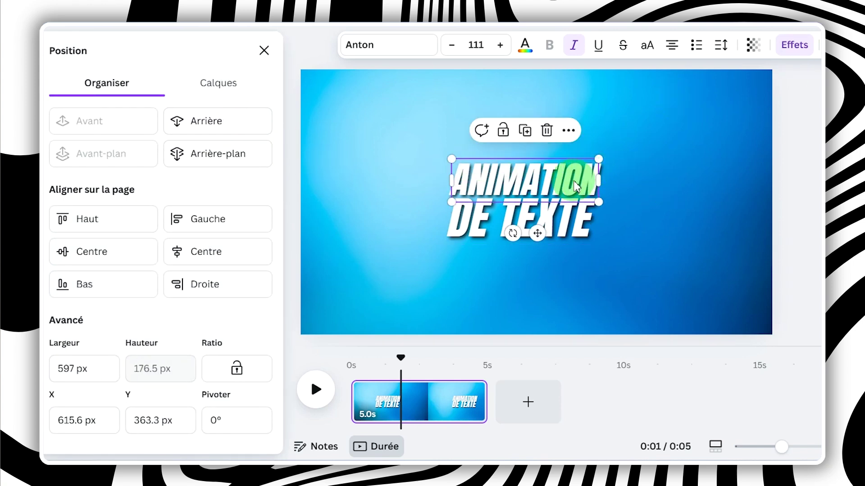
left_click_drag(576, 186, 575, 186)
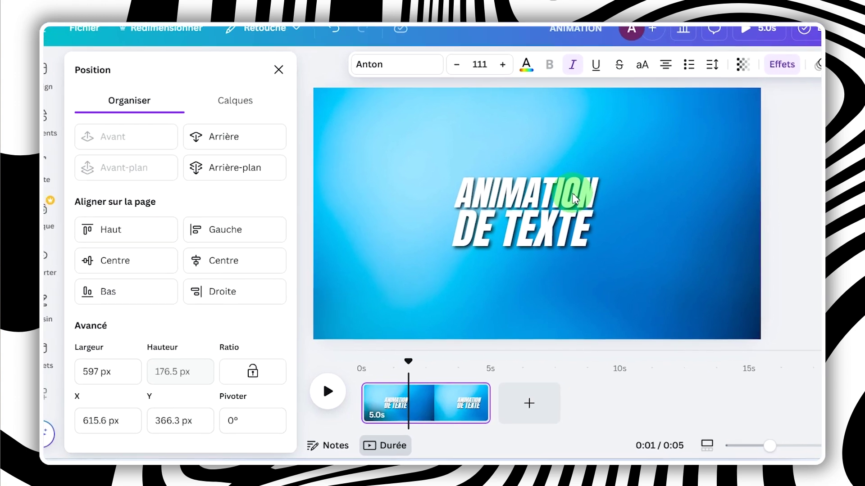
Step: Select both text lines and move them together to the centre of the page
left_click_drag(761, 149, 594, 179)
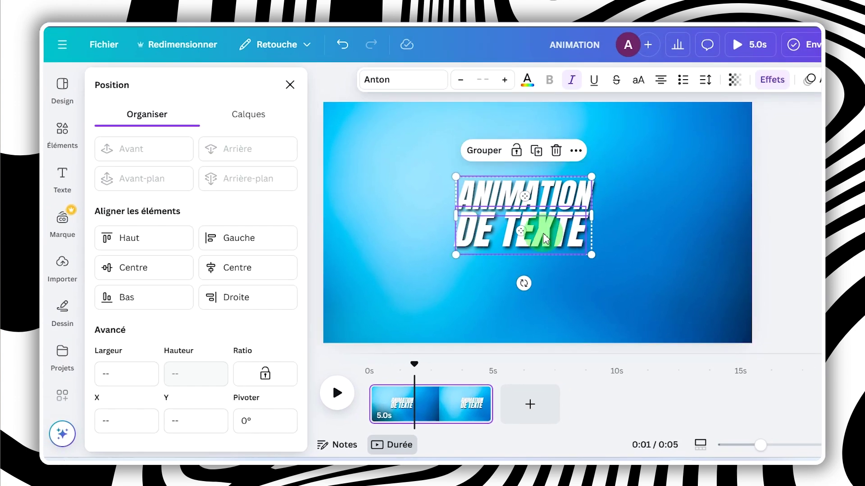
mouse_move(554, 236)
left_mouse_down()
mouse_move(581, 234)
mouse_move(550, 234)
mouse_move(558, 242)
left_mouse_up()
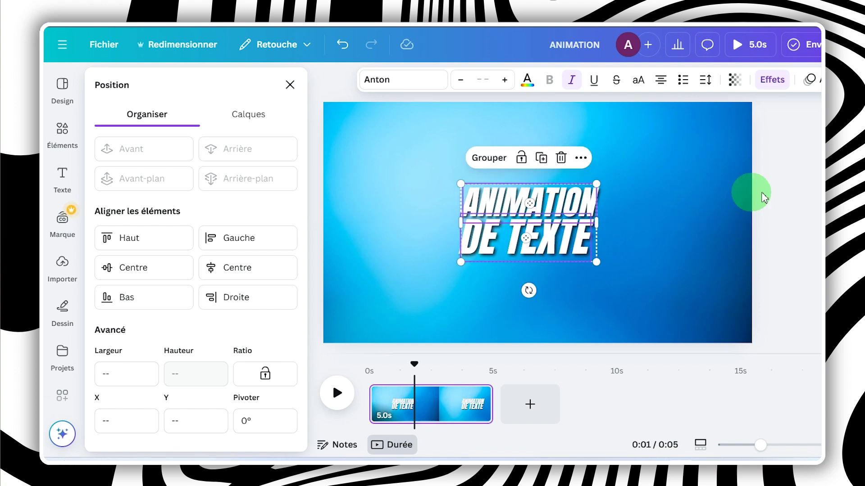
left_click(806, 198)
Step: Apply the Apparition animation to the ANIMATION text line
left_click(554, 208)
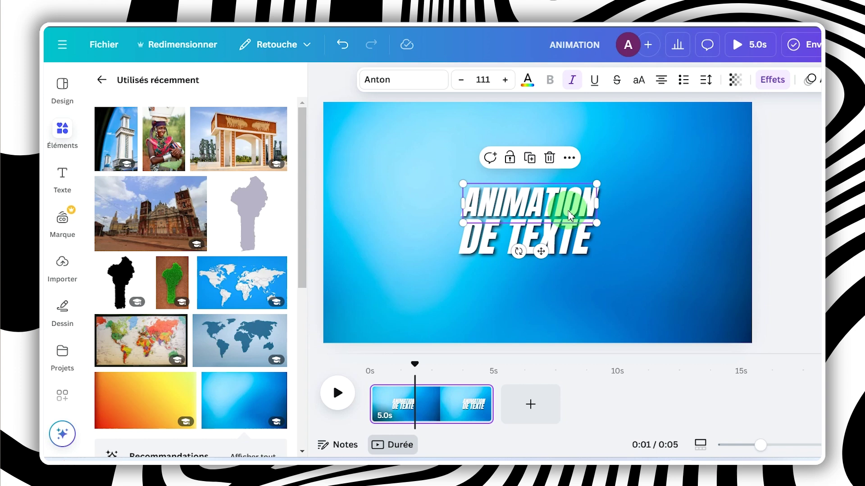
left_click(853, 44)
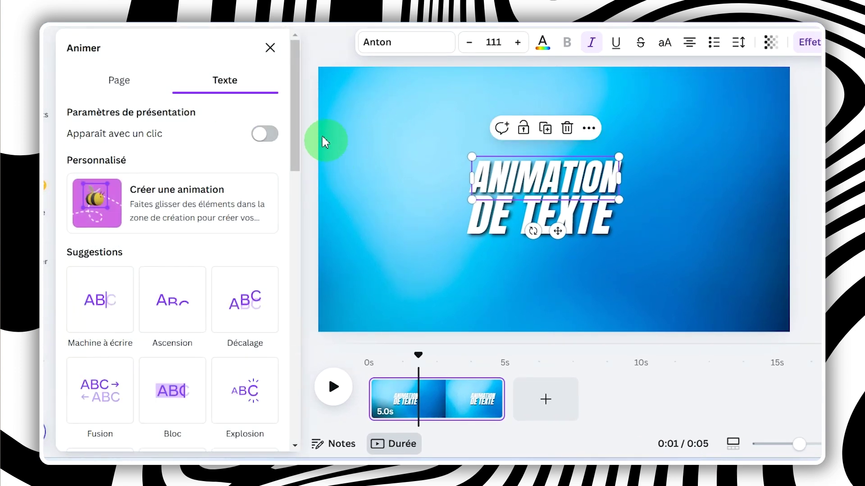
left_click_drag(297, 124, 290, 293)
left_click(266, 364)
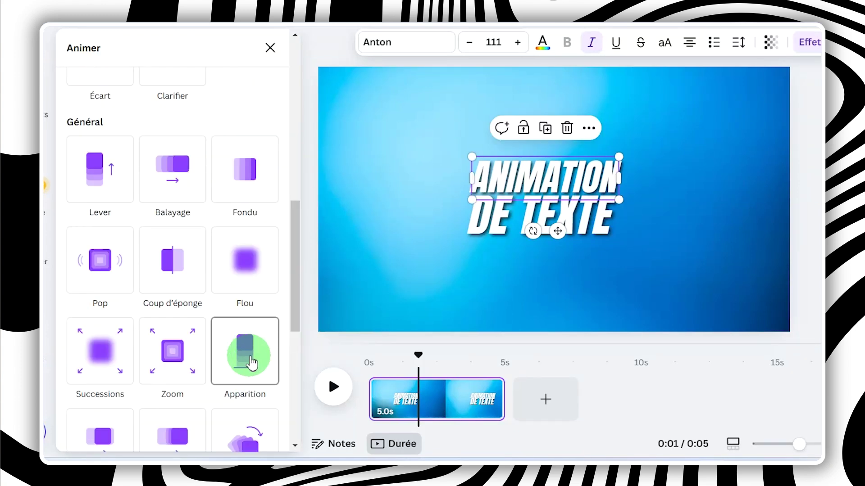
left_click(250, 358)
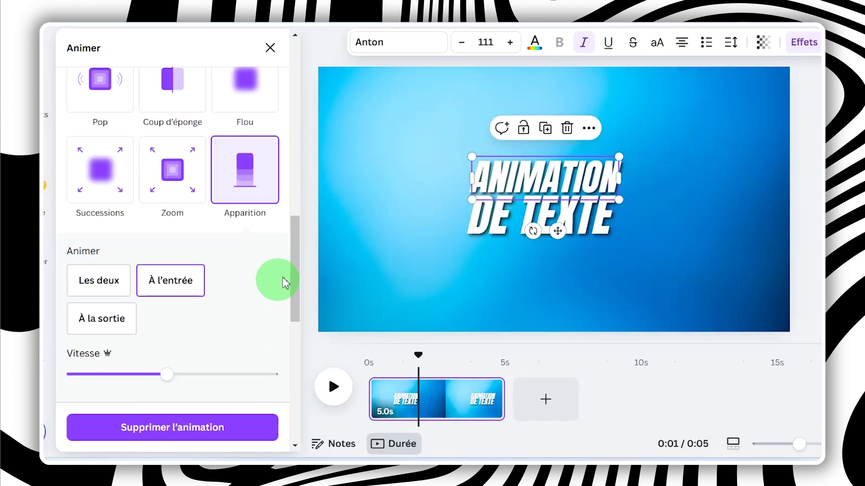
Step: Set ANIMATION's Apparition effect to a leftward angle on both entry and exit, with the exit animation reversed
left_click_drag(301, 272, 298, 318)
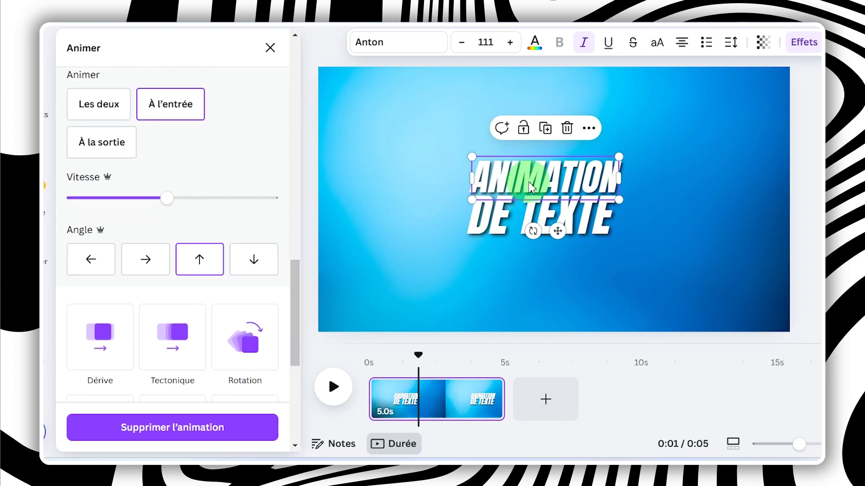
left_click(92, 270)
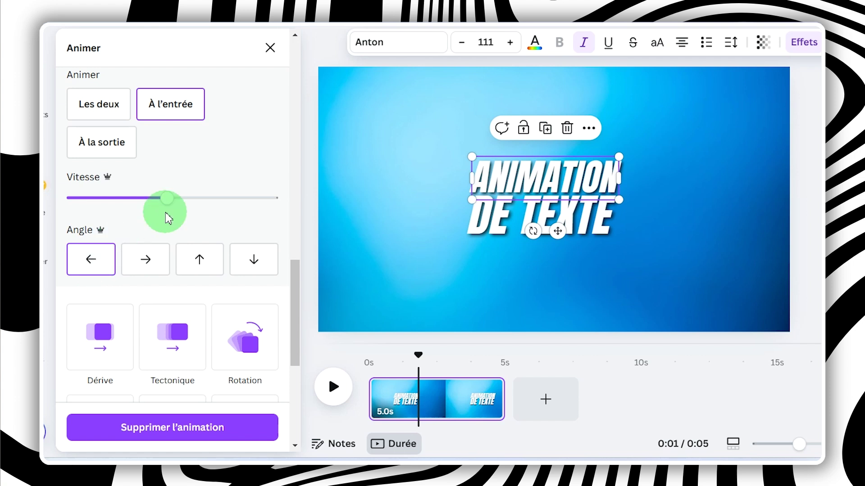
left_click(93, 113)
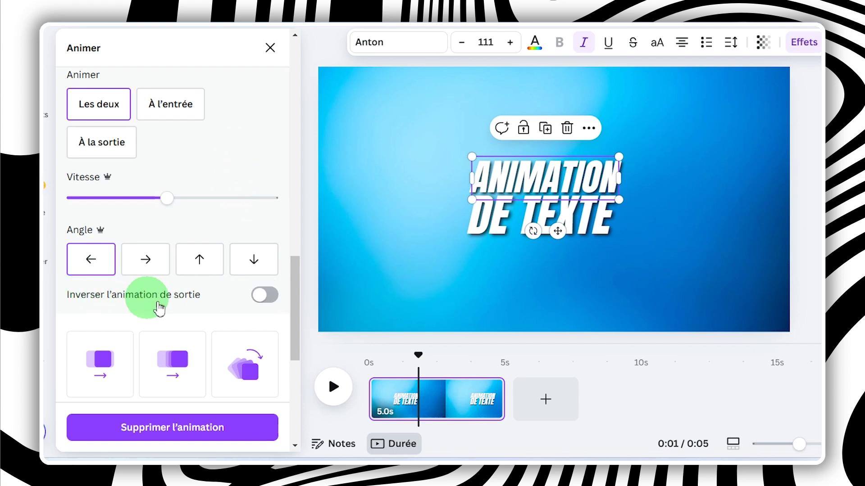
left_click(264, 308)
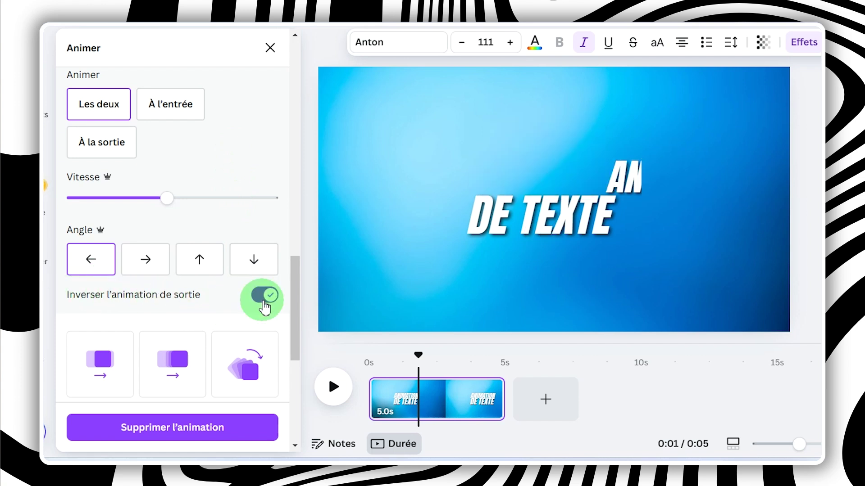
Step: Apply the Apparition animation to the DE TEXTE line for both entry and exit
left_click(500, 227)
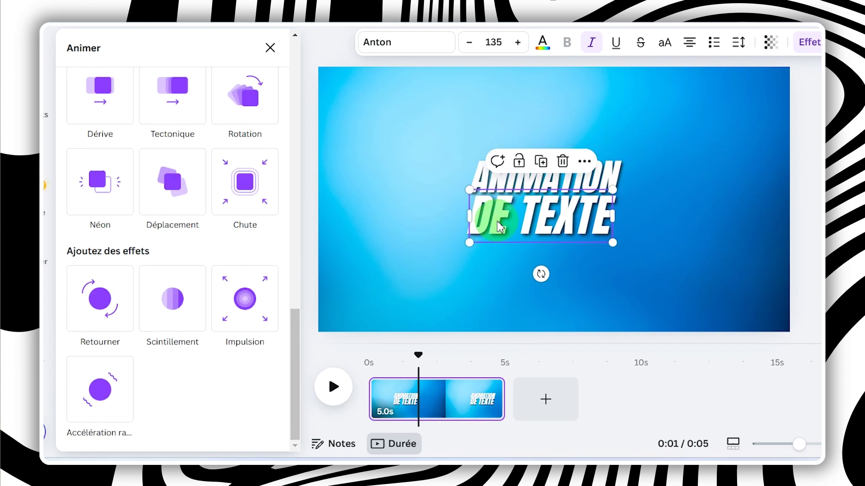
left_click_drag(298, 331, 299, 266)
left_click(241, 270)
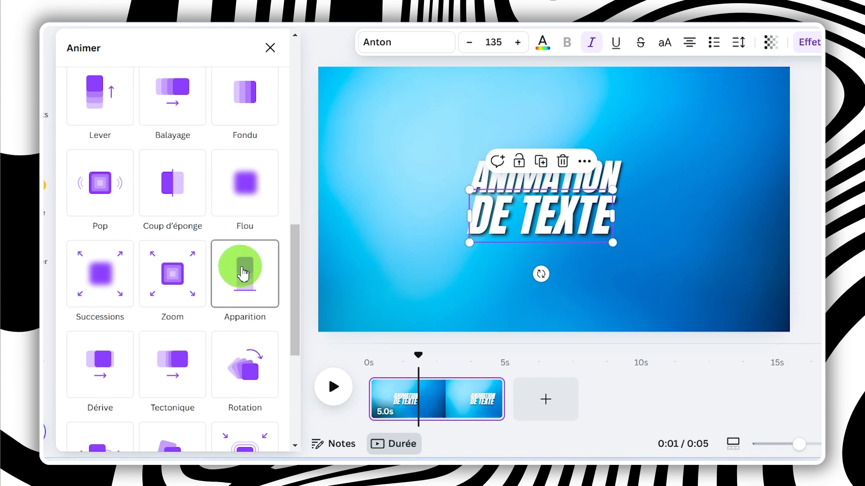
left_click(193, 281)
left_click(110, 284)
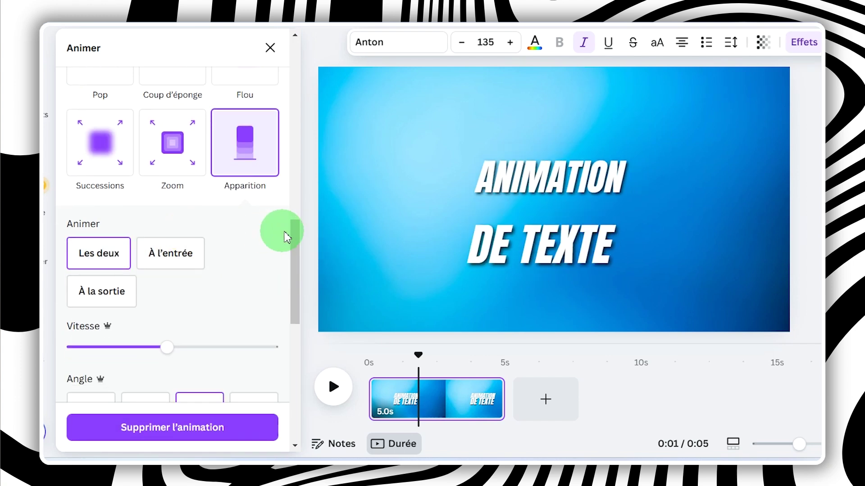
Step: Give DE TEXTE's animation a rightward angle with a reversed exit, and scrub back towards the beginning of the video
left_click_drag(293, 235, 293, 286)
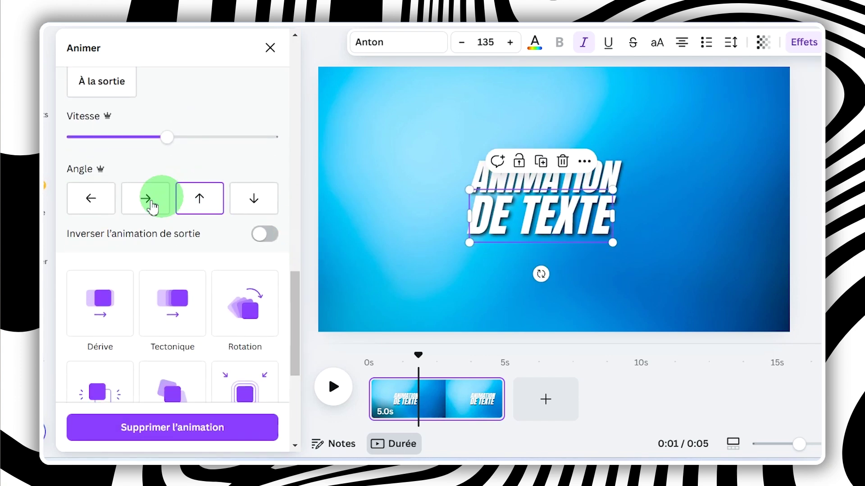
left_click(149, 203)
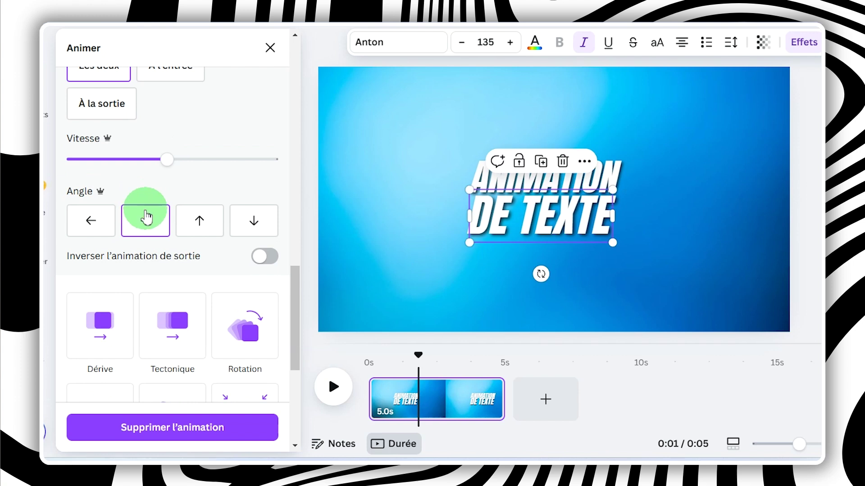
left_click(269, 258)
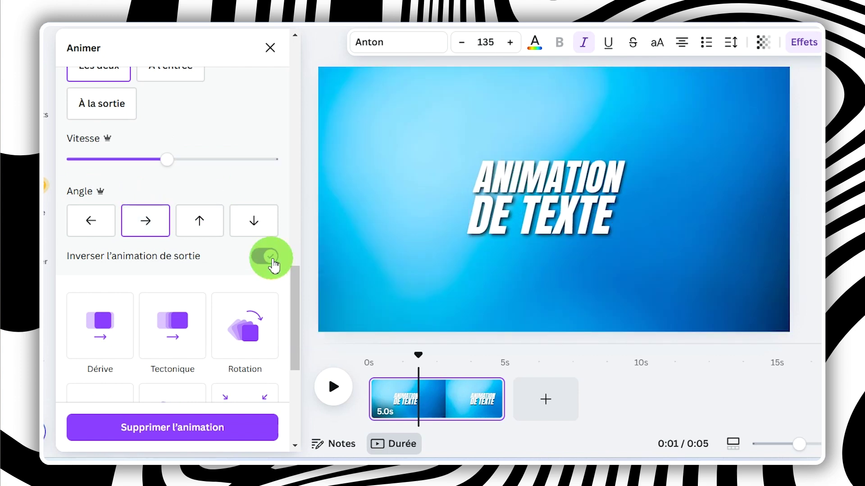
left_click_drag(418, 356, 384, 386)
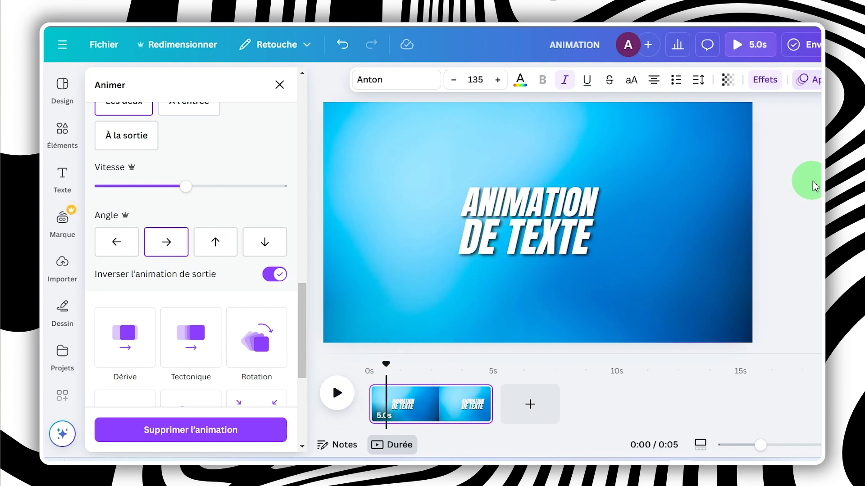
Step: Select both text lines and show their element durations on the timeline
left_click_drag(814, 182, 507, 252)
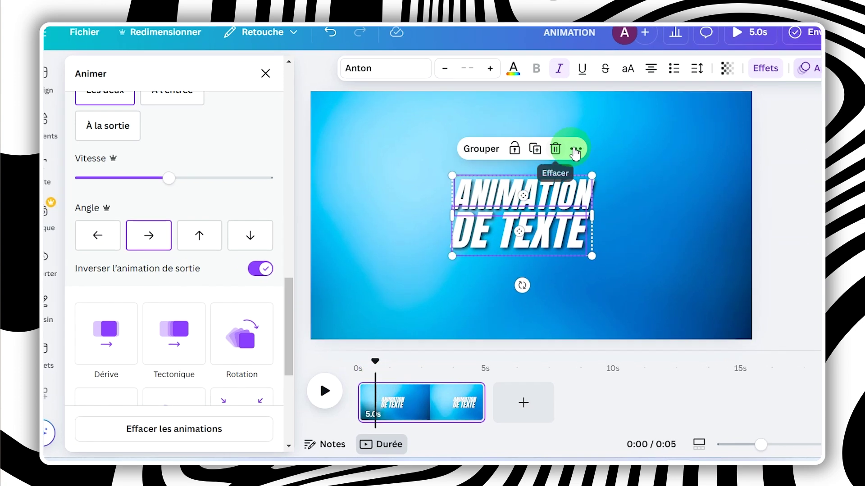
left_click(575, 150)
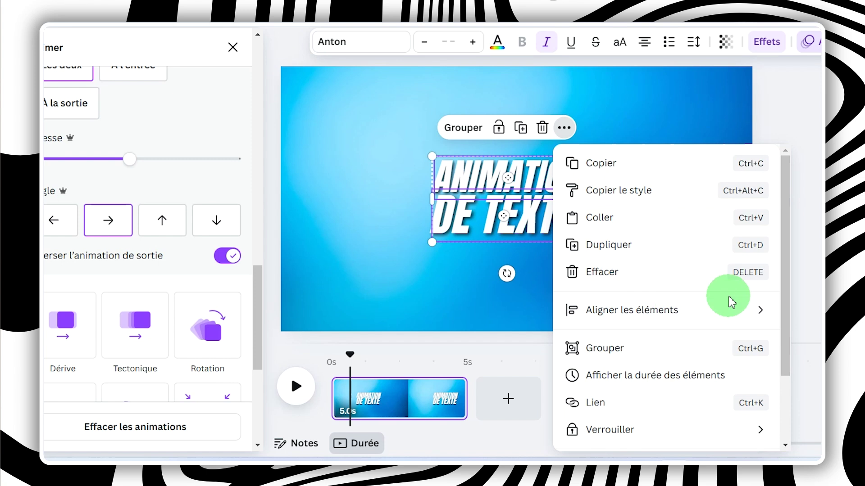
left_click(675, 381)
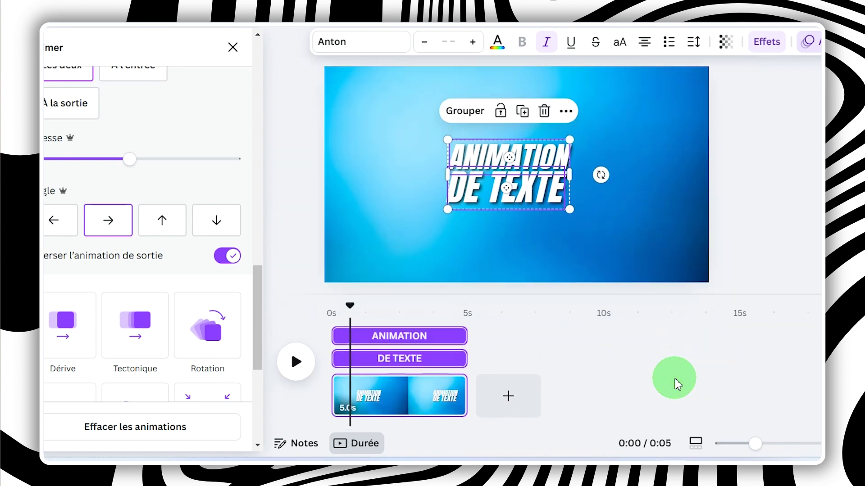
Step: Trim the ANIMATION line's timing to start at about 0.2 s and end at 4.5 s
left_click_drag(350, 306, 381, 333)
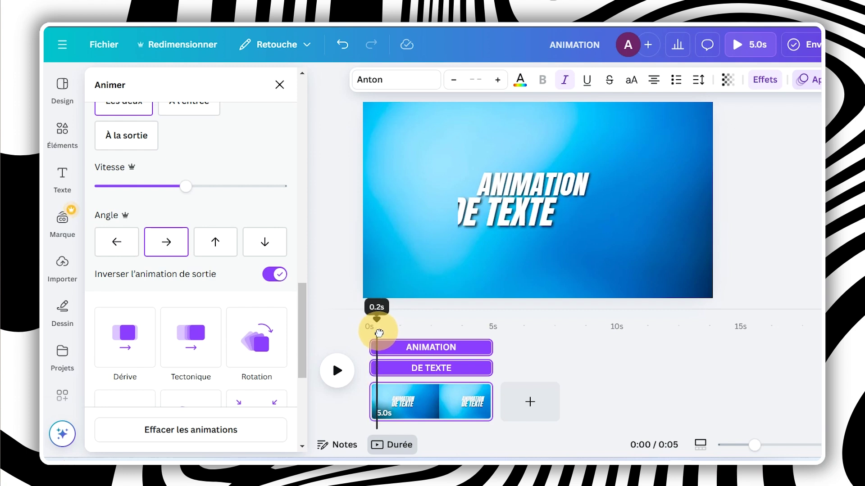
left_click_drag(379, 333, 378, 333)
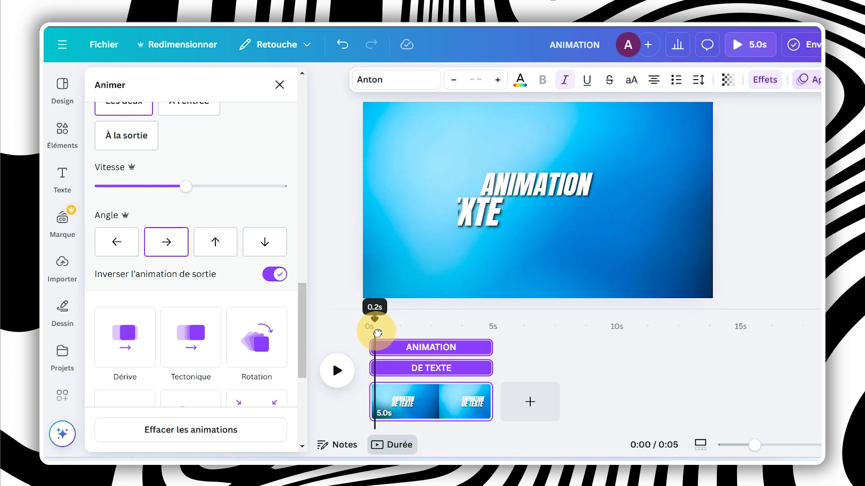
left_click(419, 347)
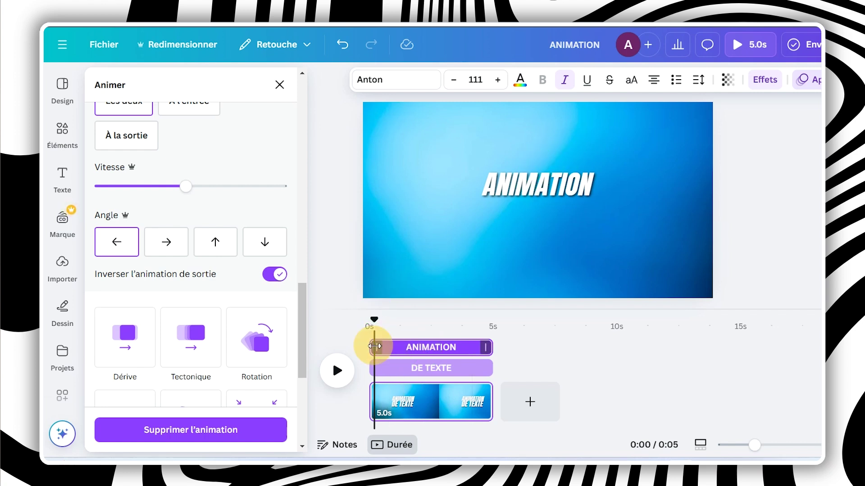
left_click_drag(374, 346, 361, 325)
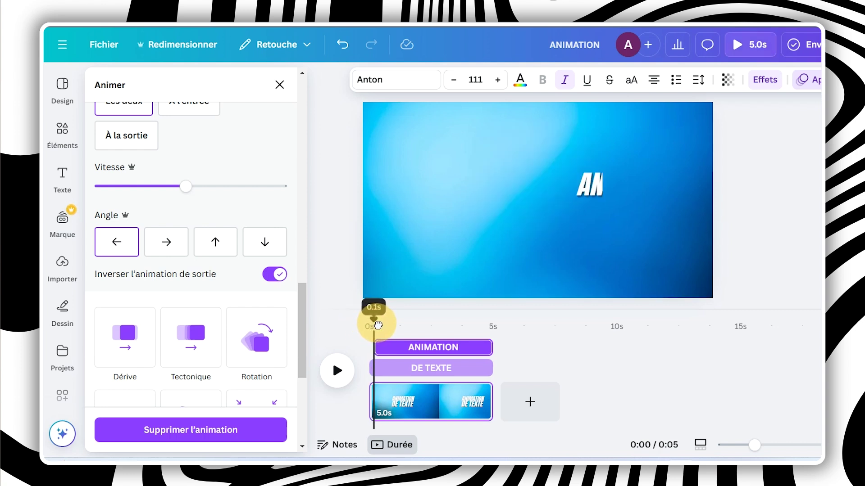
left_click_drag(377, 326, 487, 346)
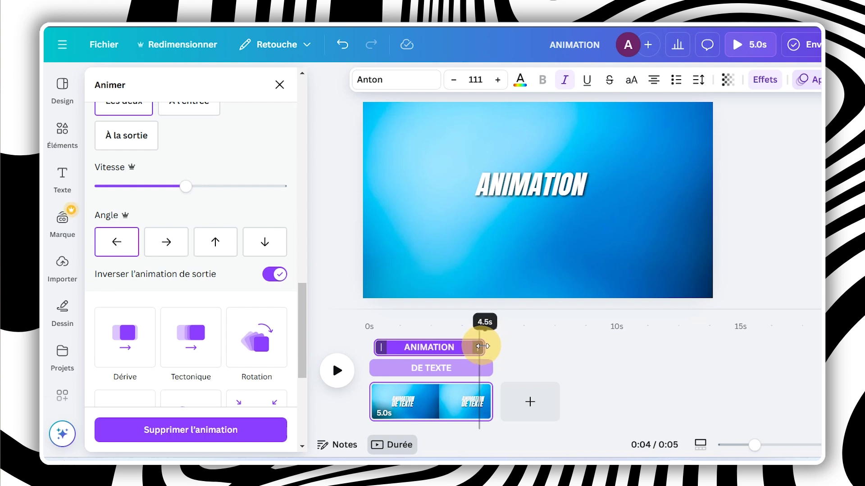
left_click_drag(485, 346, 471, 322)
Step: Select both text lines and rotate them slightly counterclockwise together
left_click_drag(811, 163, 512, 253)
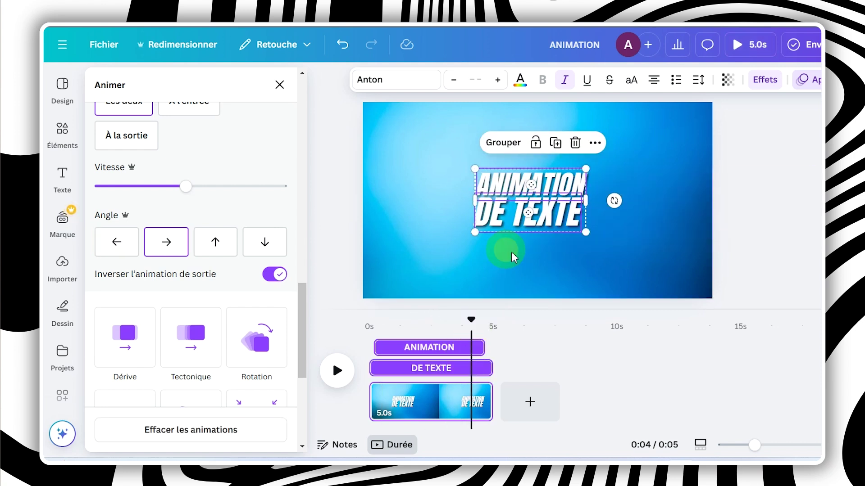
left_click_drag(614, 200, 614, 191)
left_click(781, 215)
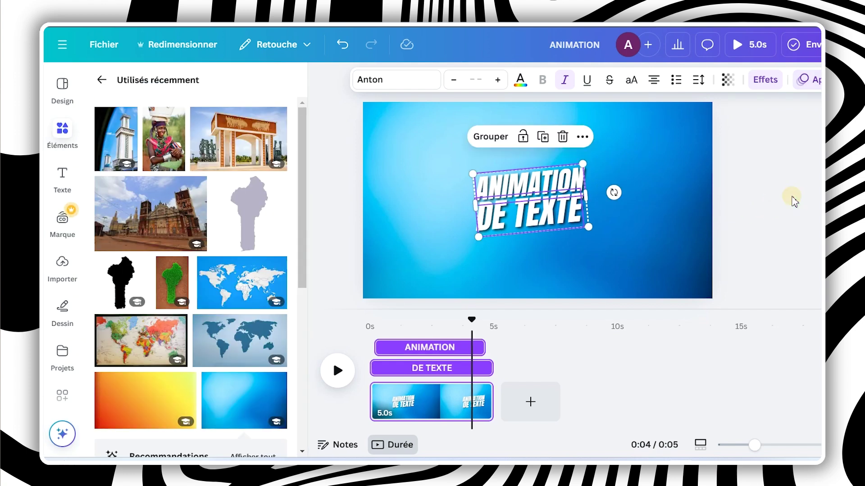
left_click(792, 200)
Step: Enlarge the two tilted text lines together and reposition them at the centre of the page
left_click_drag(817, 196, 498, 257)
left_click_drag(585, 241, 614, 251)
left_click_drag(545, 213, 538, 210)
left_click(787, 143)
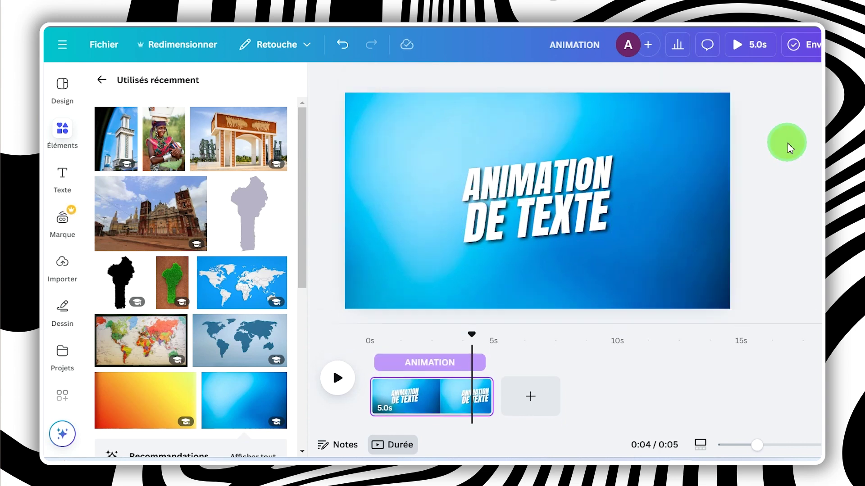
Step: Preview Shutter (Woosh sound) from the recently used audio and add it at the start of the video
left_click_drag(472, 340, 361, 344)
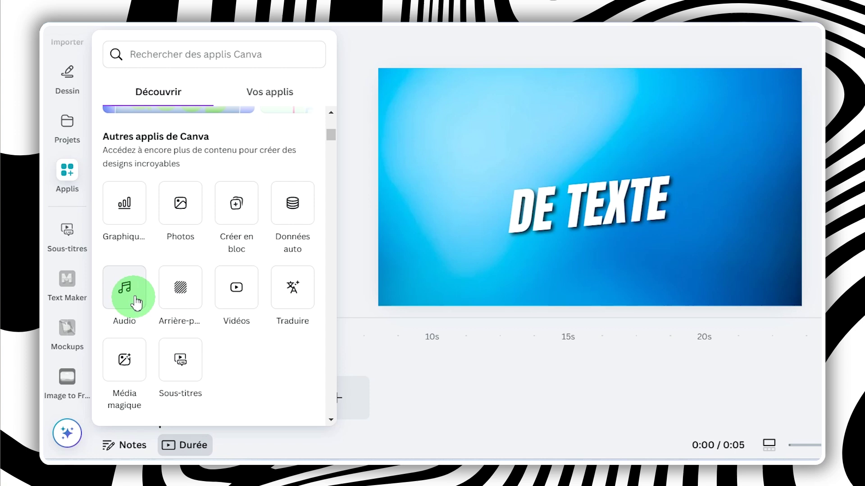
left_click(137, 303)
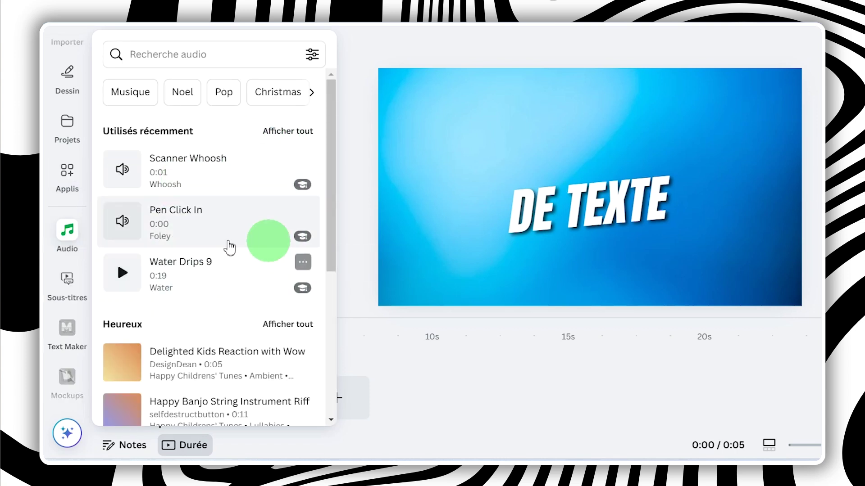
left_click(291, 137)
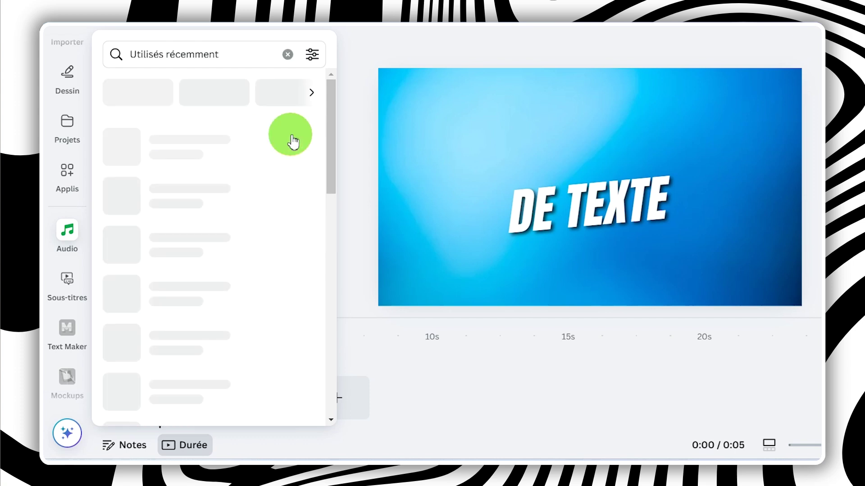
left_click_drag(335, 139, 316, 224)
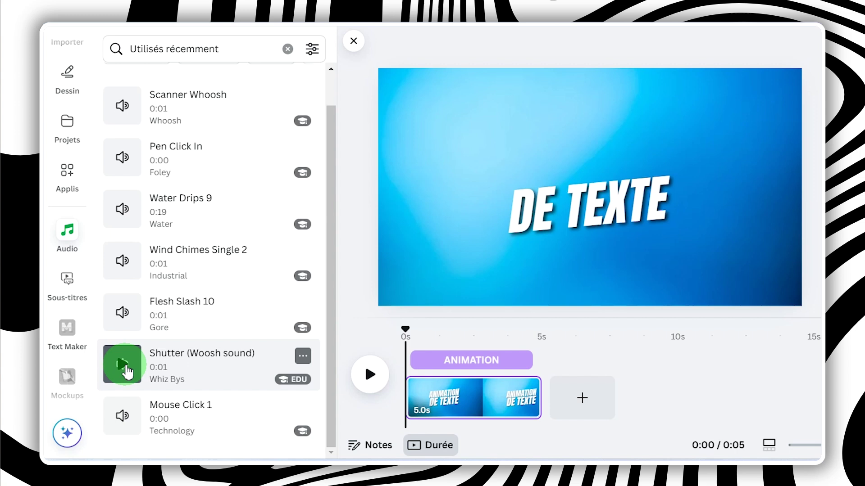
left_click(127, 371)
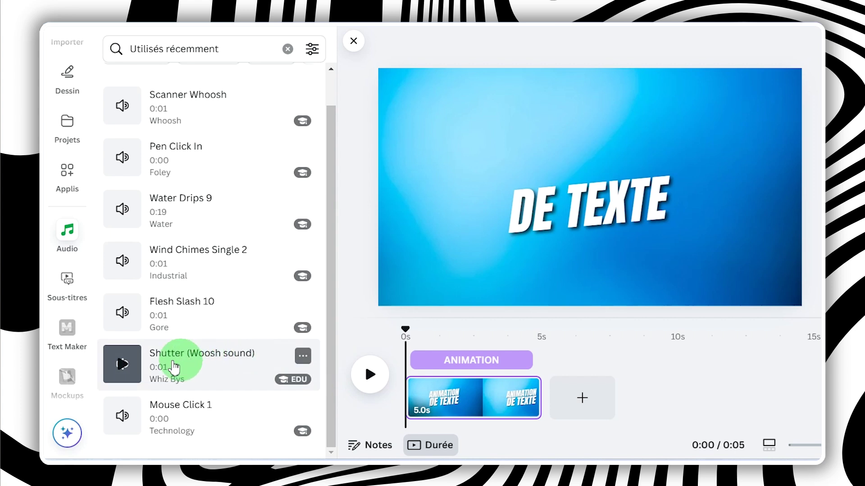
left_click(406, 329)
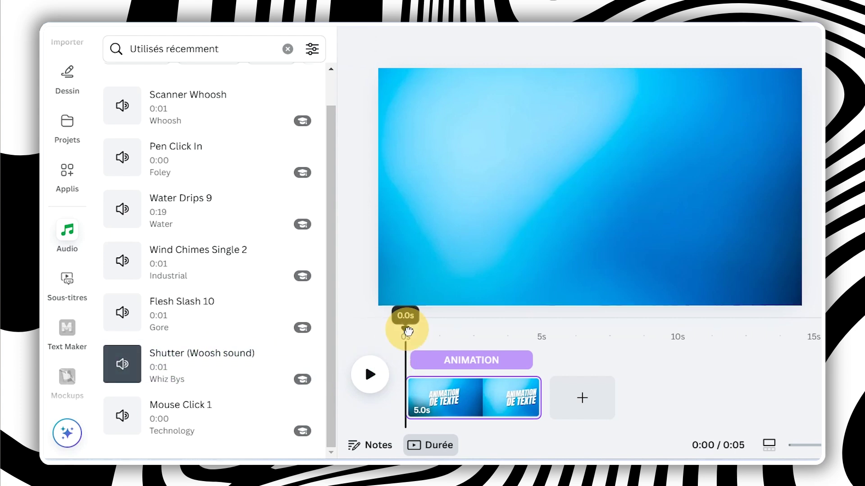
left_click(180, 361)
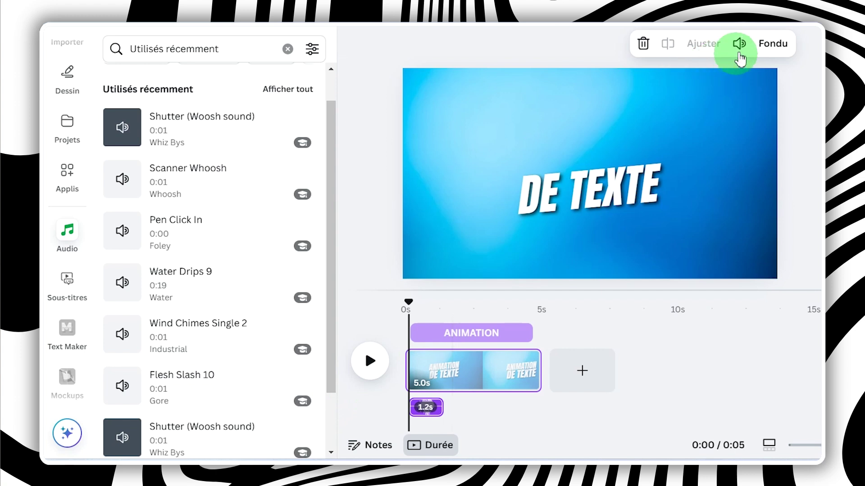
Step: Lower the woosh sound's volume to near the minimum and play the video from the beginning
left_click(740, 45)
left_click_drag(677, 123, 635, 133)
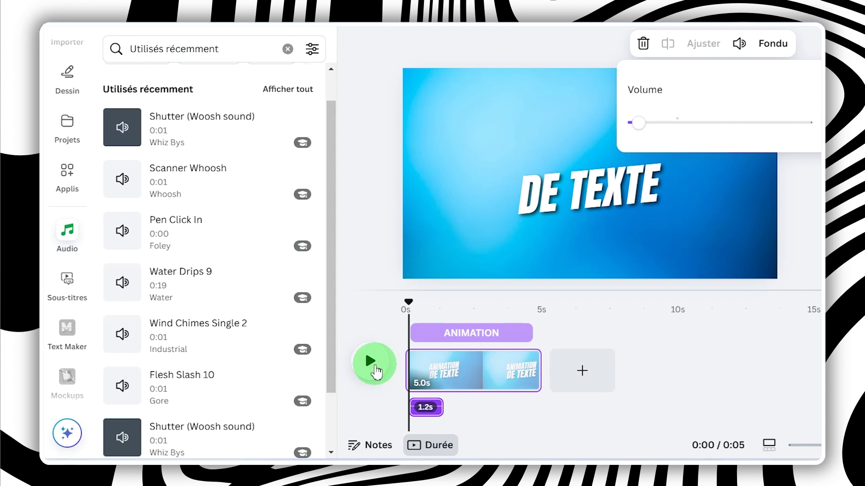
left_click(409, 302)
left_click(370, 360)
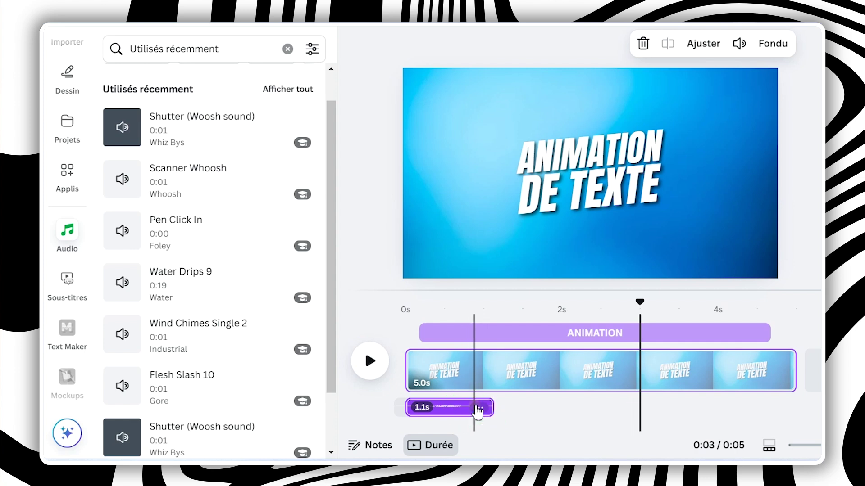
Step: Duplicate the woosh sound clip and move the copy to the end of the first page on the timeline
right_click(473, 407)
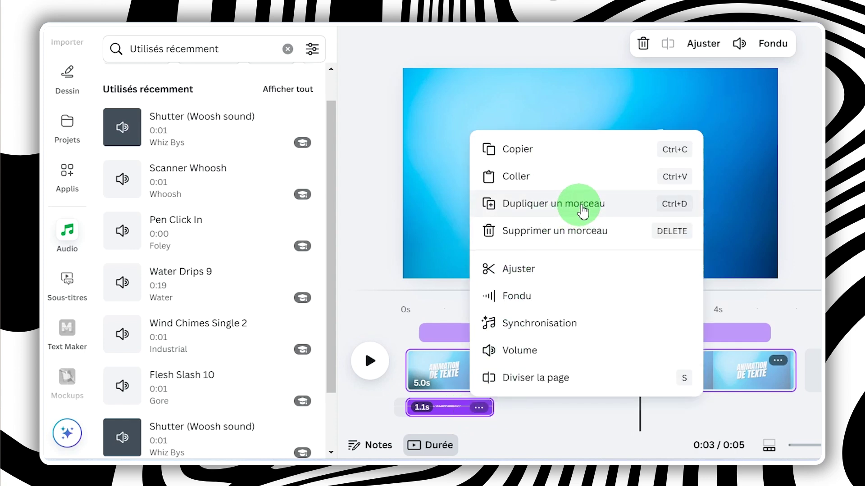
left_click(583, 206)
left_click_drag(554, 407, 748, 409)
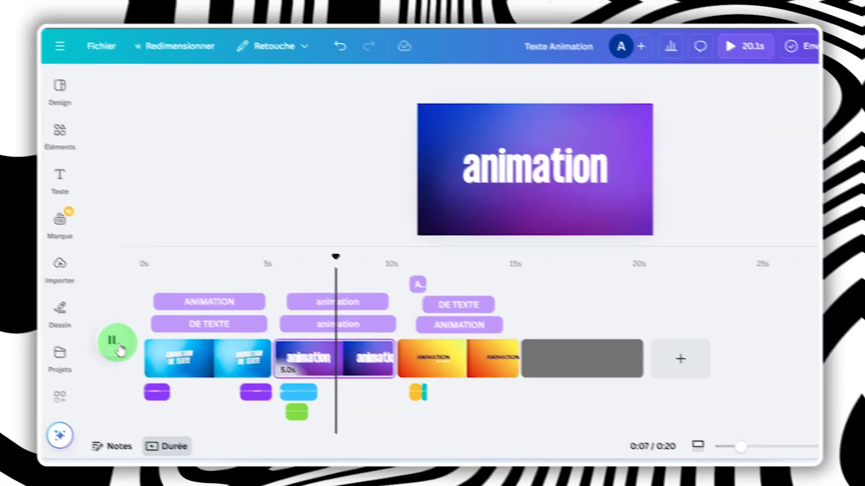
Step: Pause the Texte Animation example design on its purple page at about 8 seconds
left_click(121, 346)
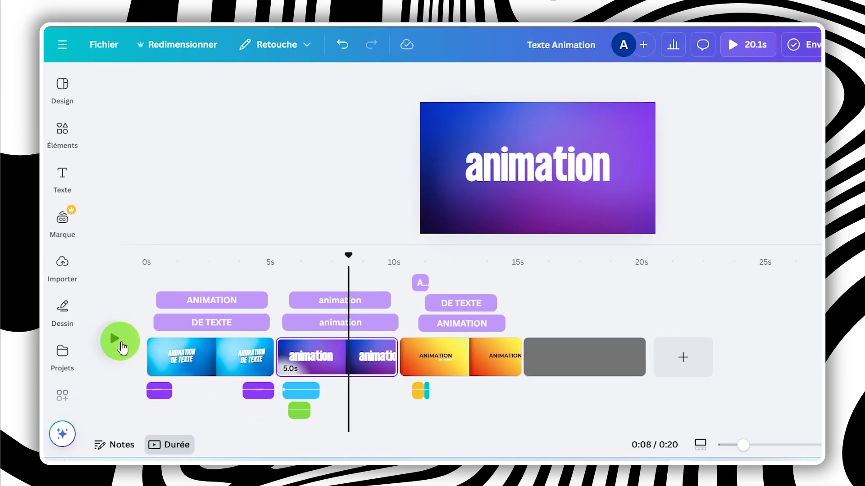
left_click(344, 342)
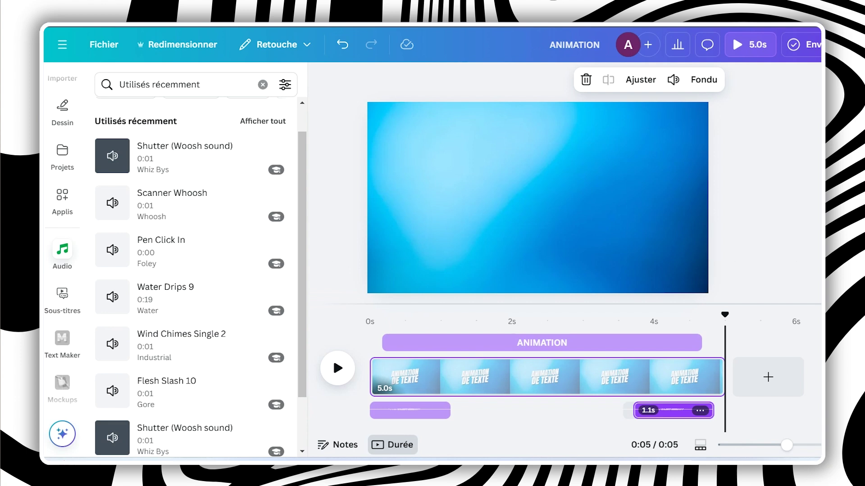
Step: Add a second page and set the recently used blue-purple gradient image as its background
left_click(778, 379)
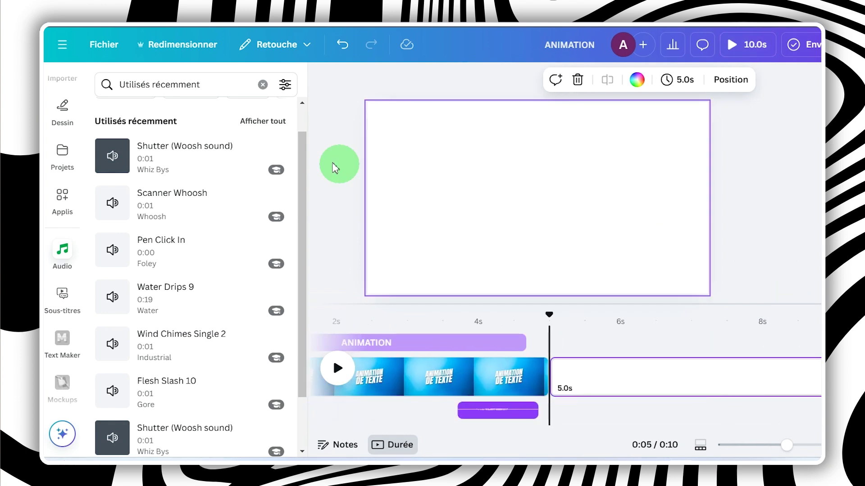
left_click(262, 85)
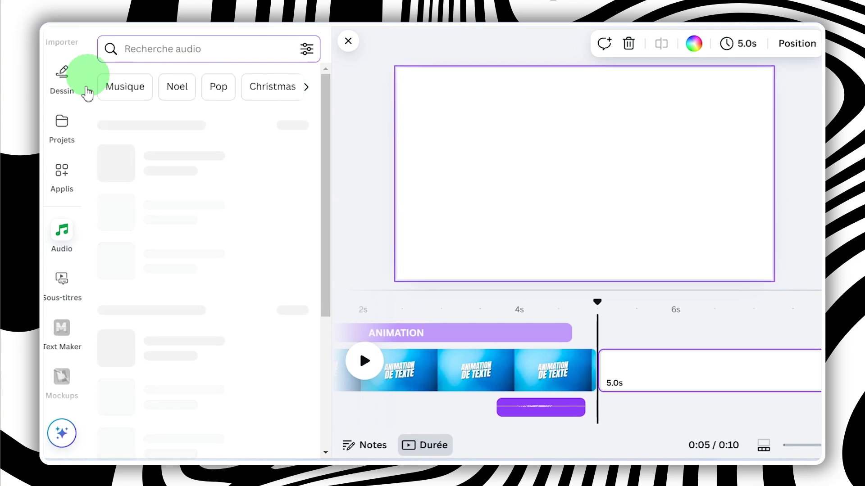
scroll(72, 167, "down", 1)
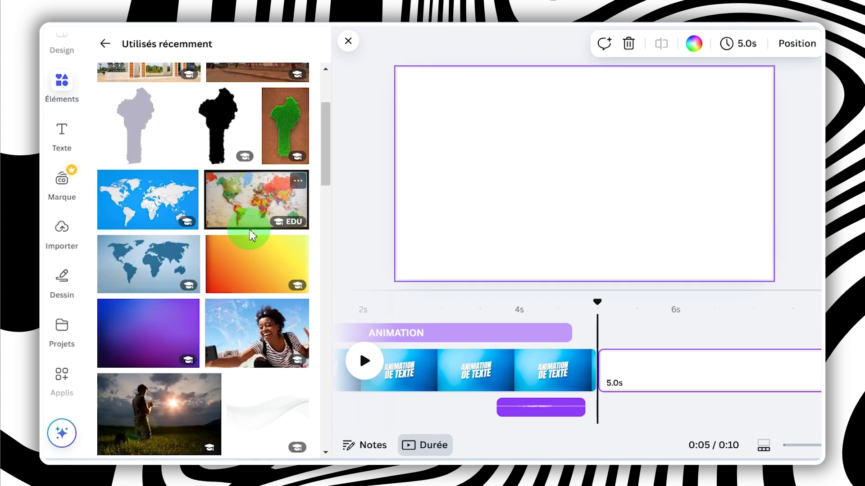
left_click_drag(180, 309, 552, 109)
right_click(629, 180)
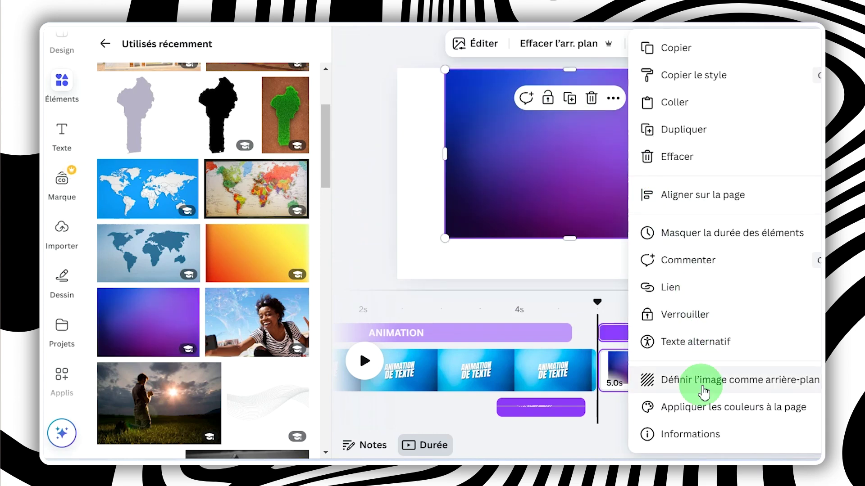
left_click(700, 380)
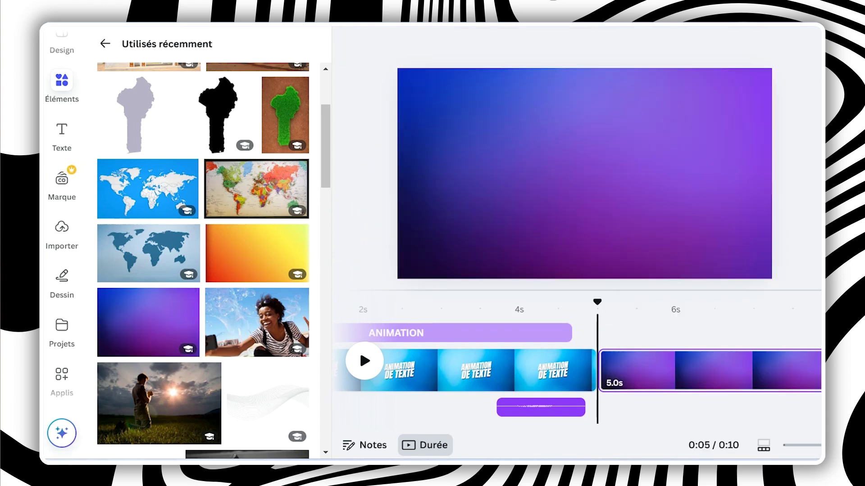
Step: Add a text box to the purple page and enlarge it to a font size of about 96
key("t")
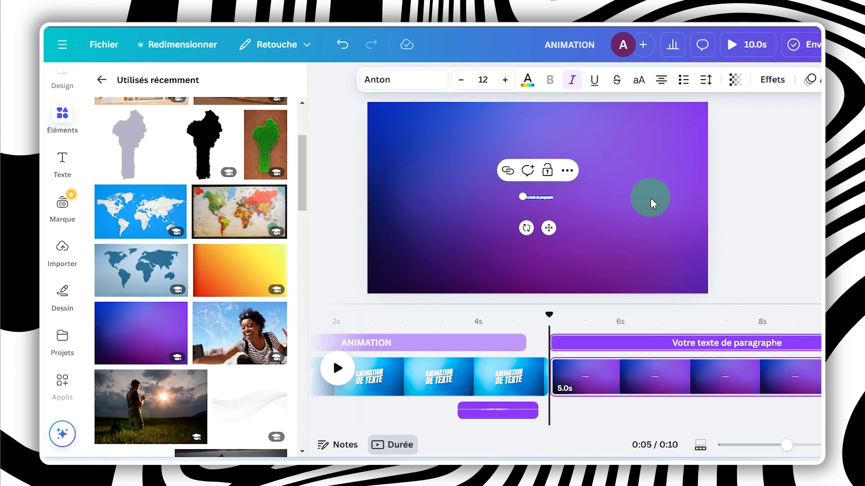
left_click_drag(522, 197, 395, 138)
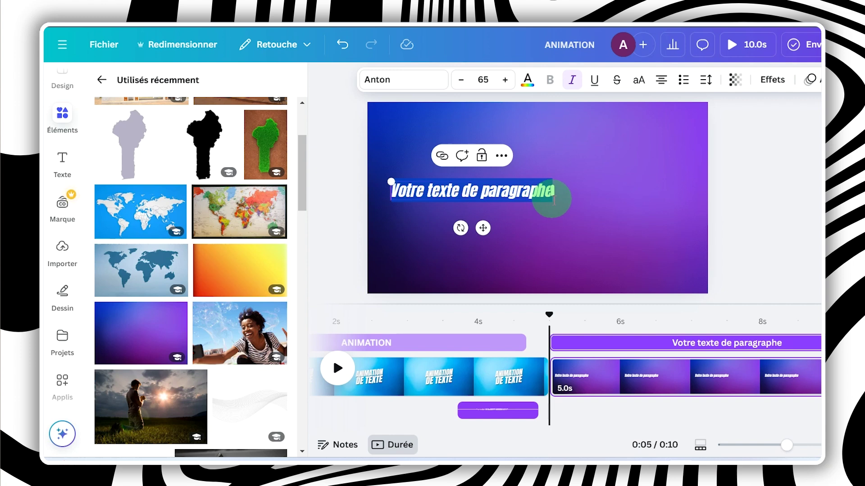
left_click_drag(556, 206, 629, 208)
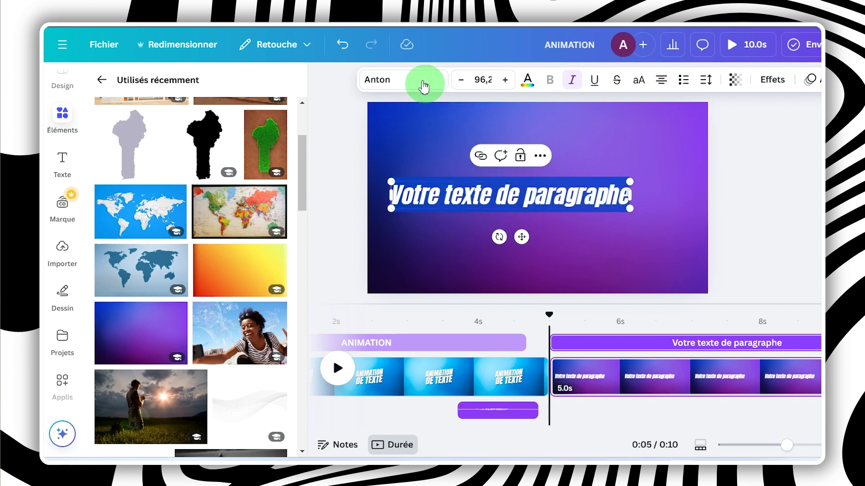
Step: Change the text's font to Formula and make it bold
left_click(421, 81)
left_click(219, 147)
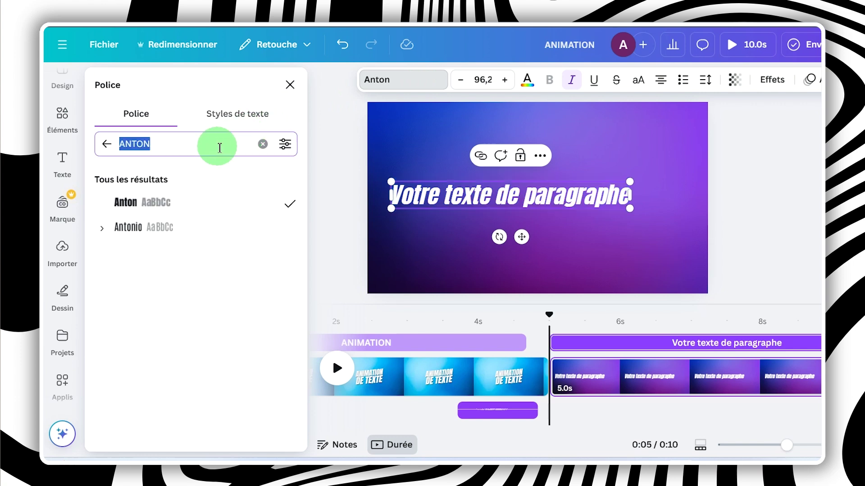
type("FORMUL")
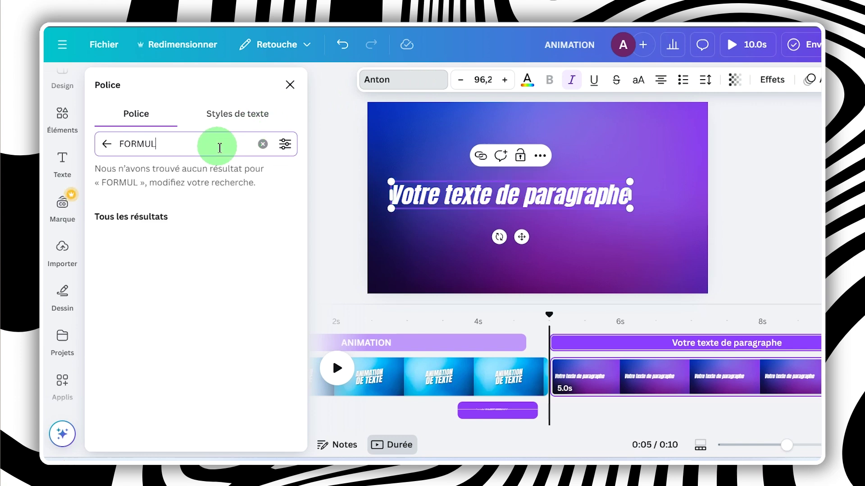
left_click(211, 208)
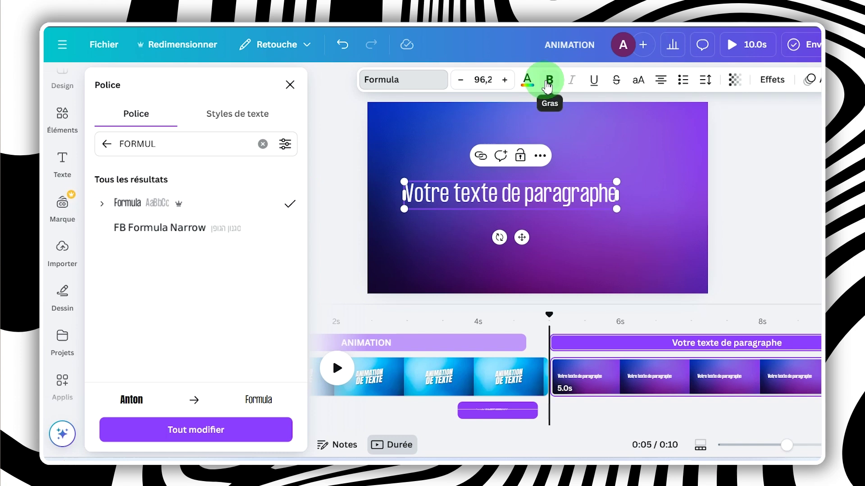
left_click(548, 81)
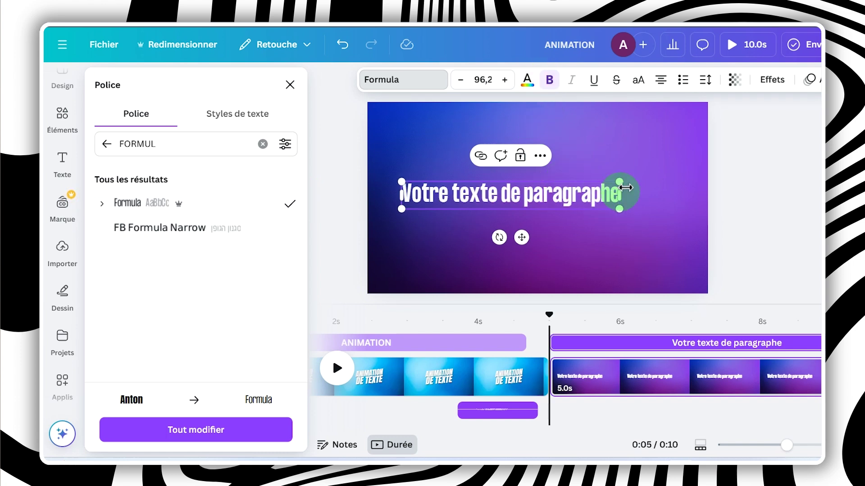
Step: Enlarge the text to size 124 and replace its placeholder wording with "animation"
left_click_drag(621, 184, 677, 169)
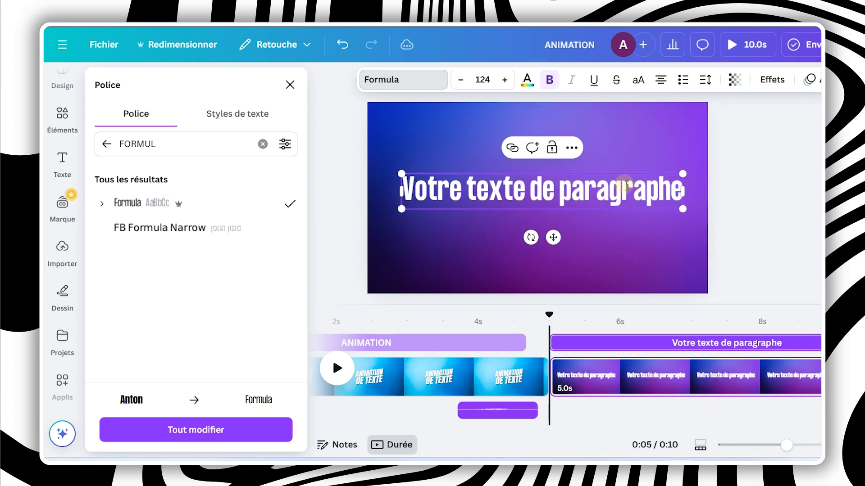
double_click(626, 184)
left_click(626, 185)
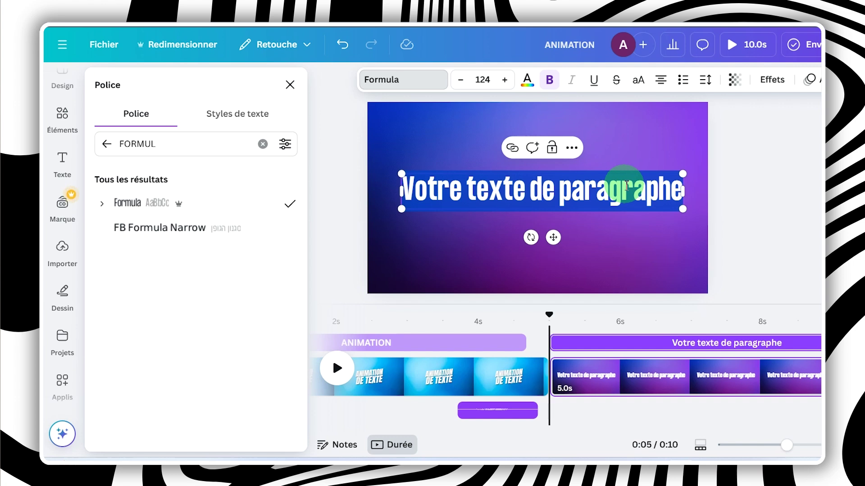
type("animation")
Step: Enlarge the word "animation" to font size 212 and centre it on the page
left_click_drag(601, 169, 666, 149)
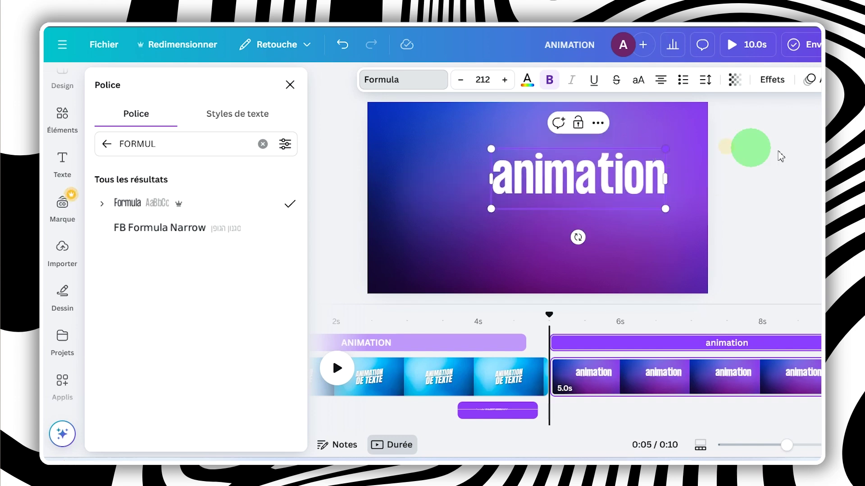
left_click(725, 149)
left_click_drag(614, 179, 542, 204)
Step: Duplicate the word "animation" directly over the original and show the page's list of layers
left_click(539, 151)
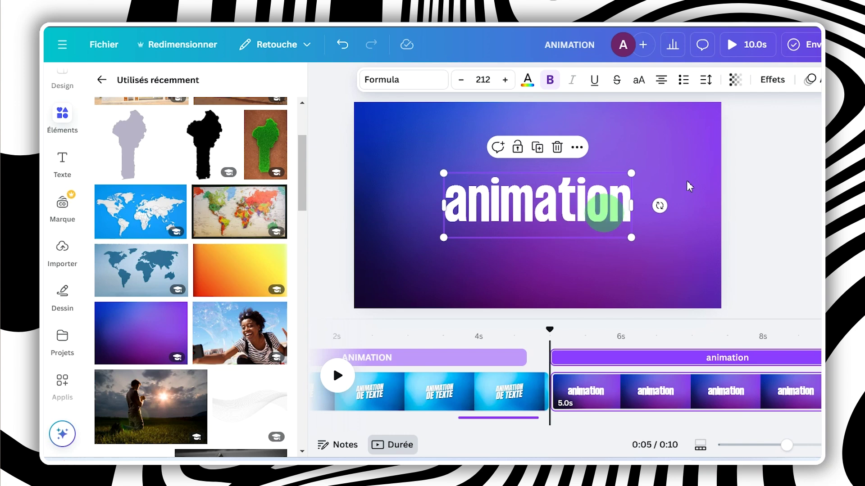
left_click(863, 80)
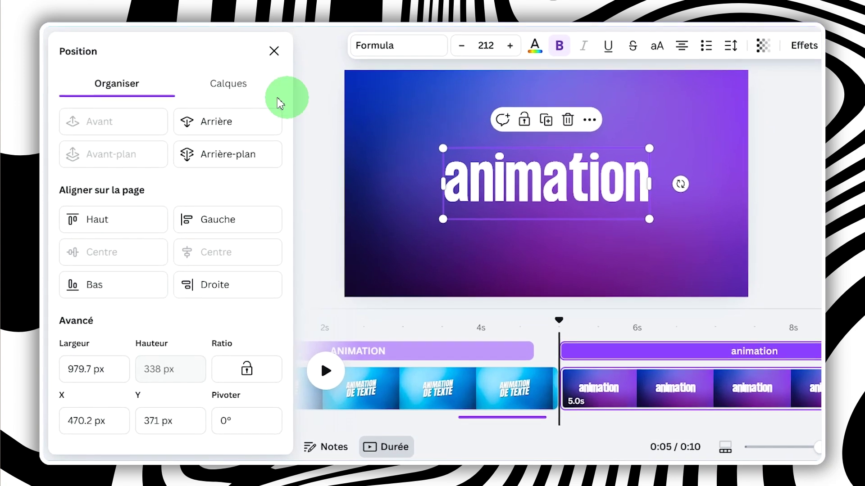
left_click(241, 90)
mouse_move(200, 221)
left_mouse_down()
mouse_move(193, 187)
mouse_move(201, 168)
mouse_move(195, 183)
mouse_move(212, 221)
mouse_move(231, 172)
mouse_move(244, 215)
mouse_move(211, 211)
mouse_move(206, 262)
mouse_move(207, 221)
left_mouse_up()
left_click(724, 83)
left_click(797, 47)
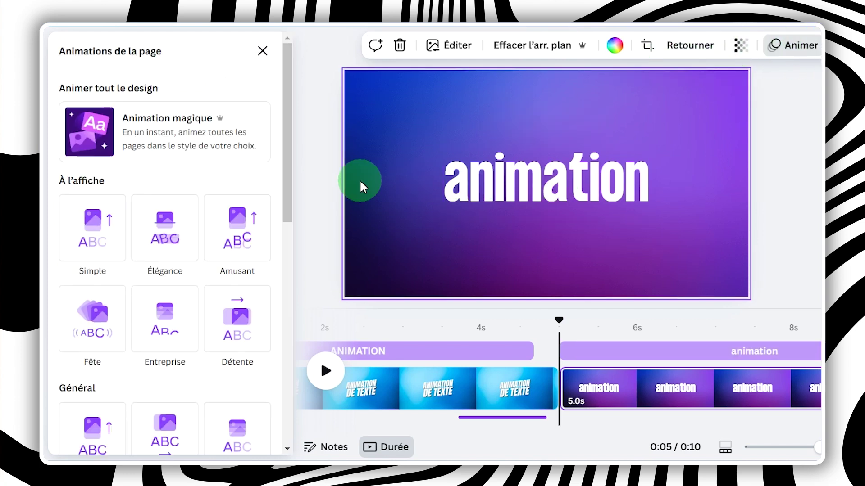
key("alt+1")
Step: Apply the Contour text effect with a thickness of 16 to the lower copy of the word
left_click(272, 209)
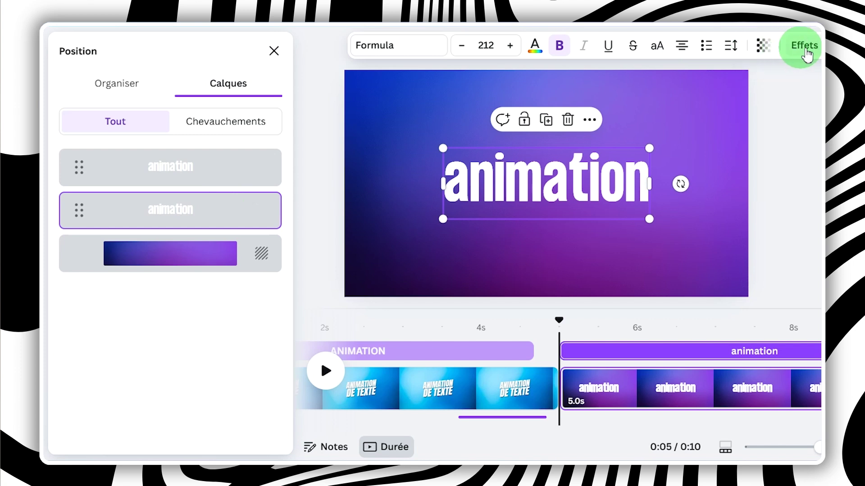
left_click(806, 49)
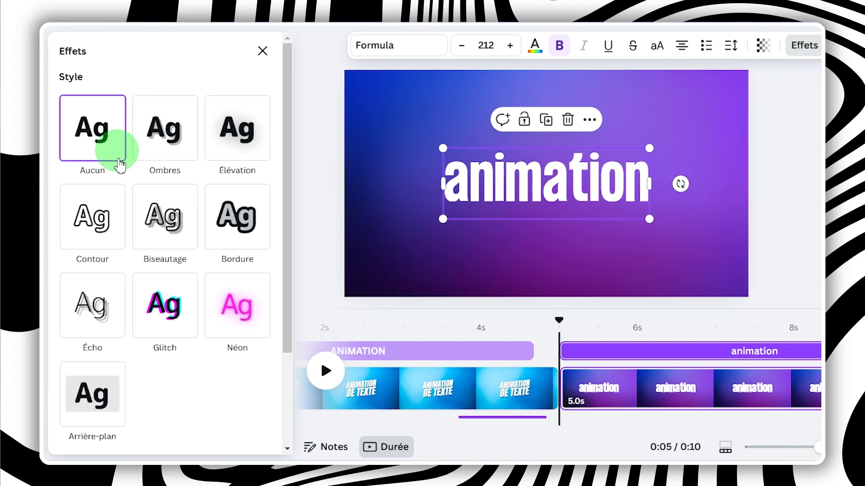
left_click(103, 228)
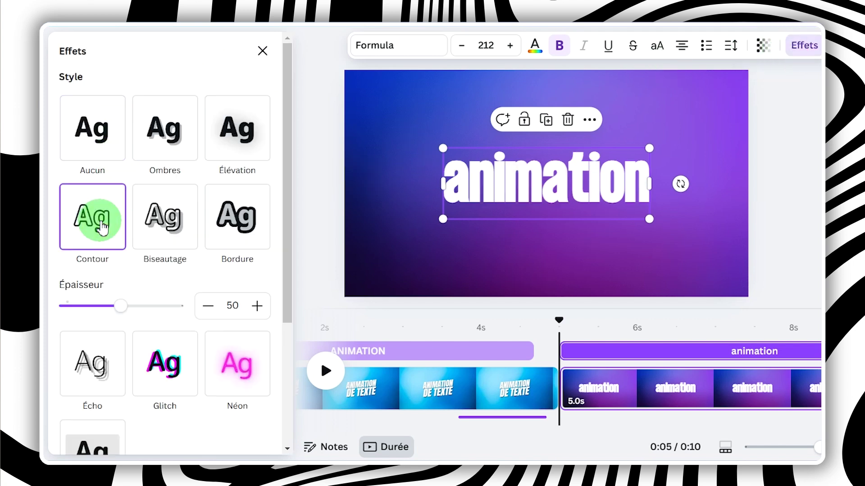
left_click_drag(120, 306, 83, 315)
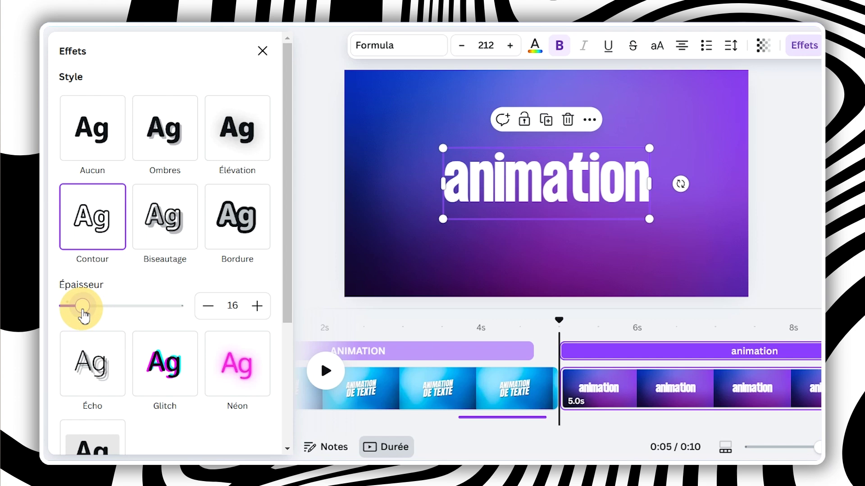
key("ctrl+z")
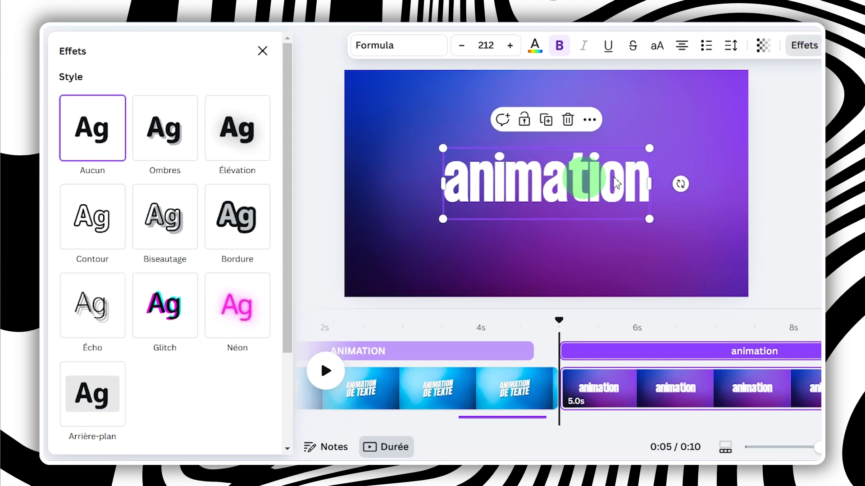
Step: Expose the outlined copy by fading out the top word and restoring its opacity, and by moving it aside and undoing the move
left_click(763, 45)
left_click_drag(781, 109, 649, 124)
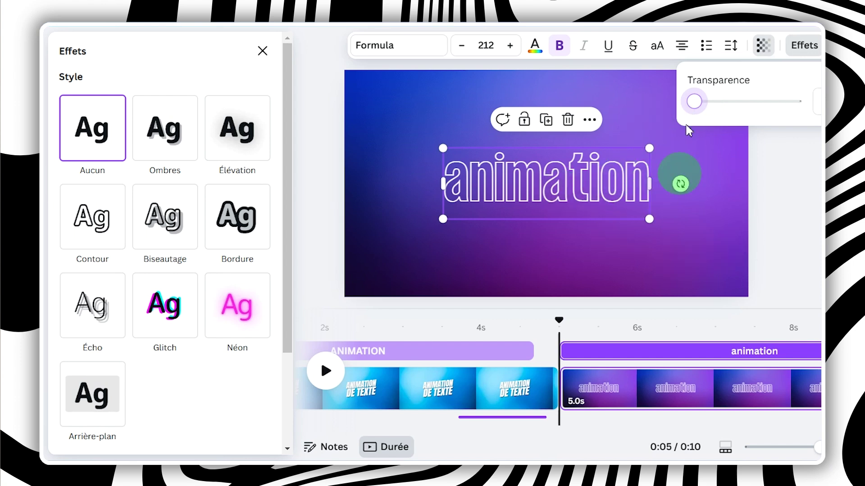
left_click_drag(694, 101, 795, 102)
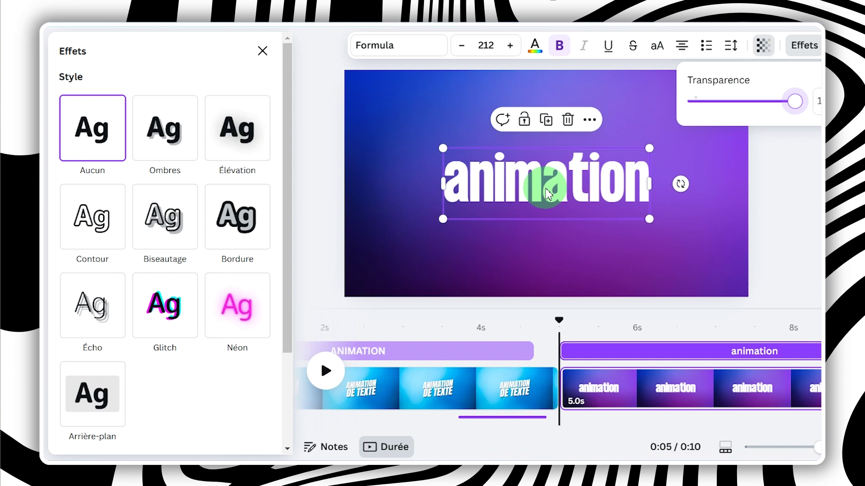
left_click_drag(547, 193, 570, 241)
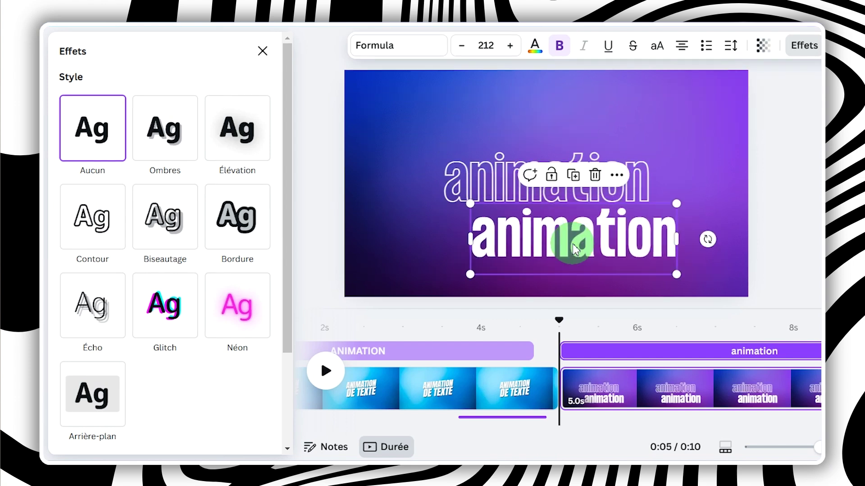
key("ctrl+z")
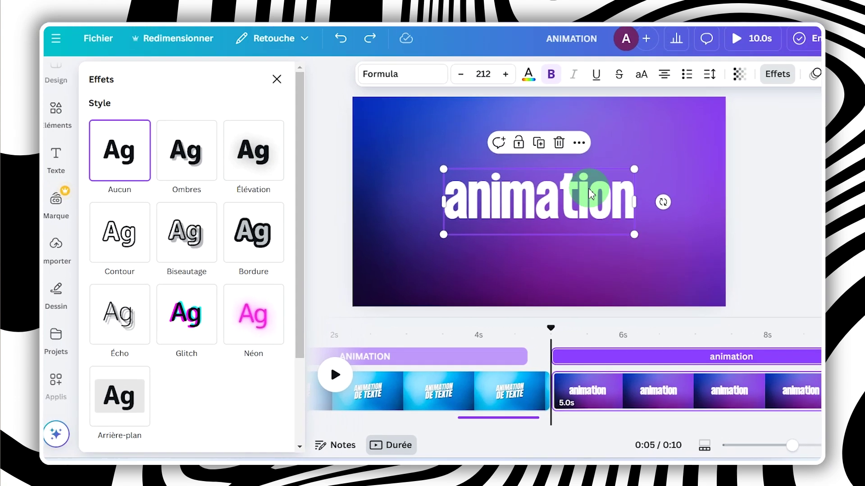
Step: Select both stacked copies of the word "animation" and show their durations on the timeline
double_click(590, 194)
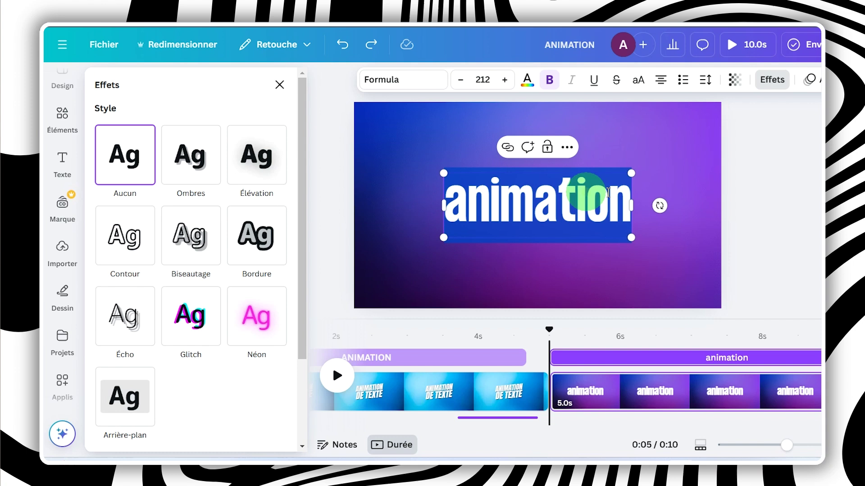
left_click(690, 172)
left_click(598, 199)
left_click(744, 180)
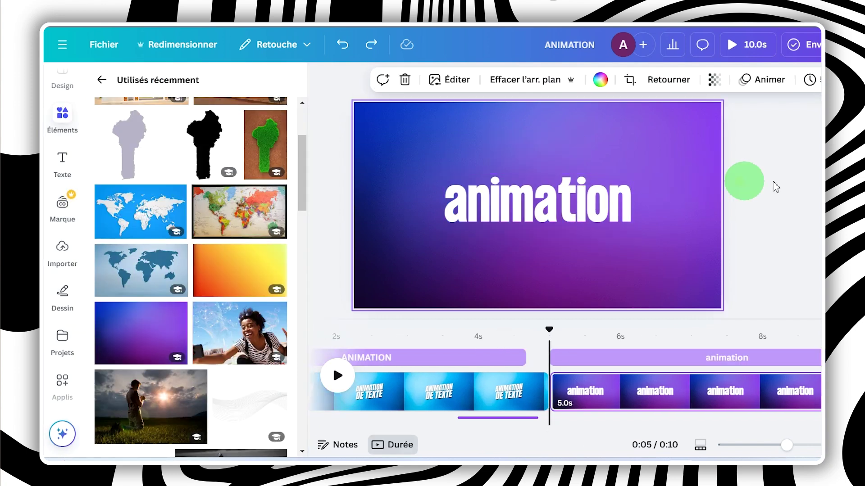
left_click(782, 180)
left_click_drag(783, 180, 560, 240)
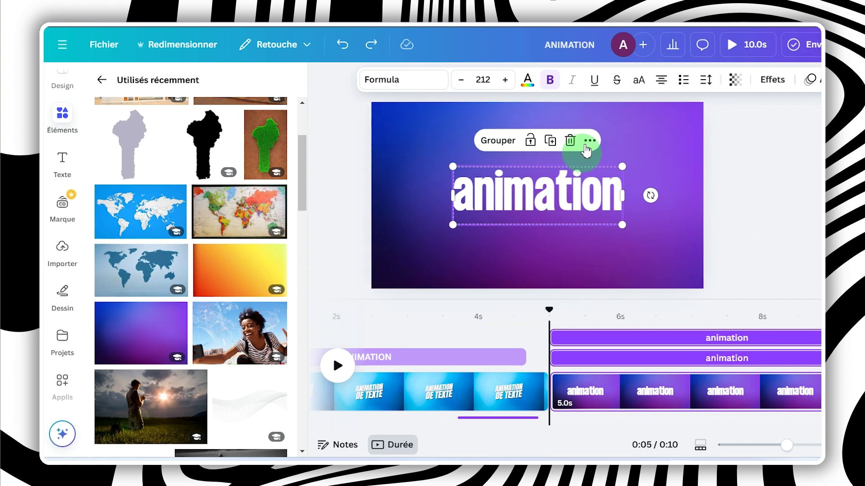
left_click(589, 141)
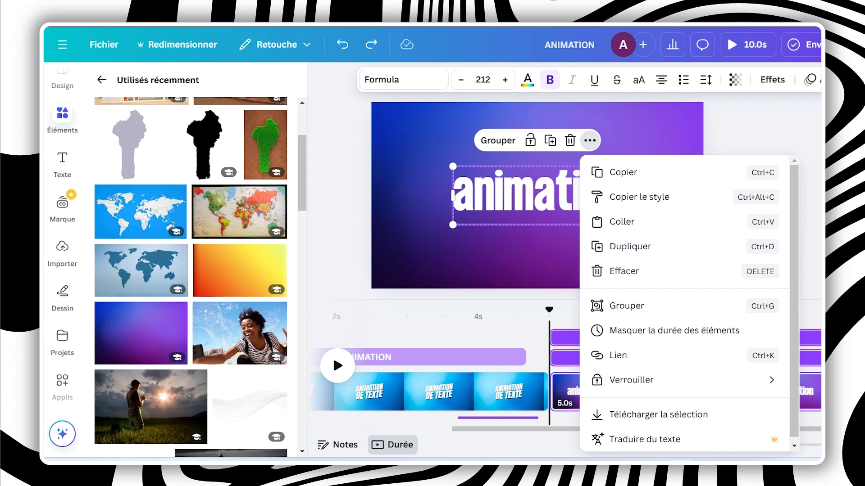
left_click(604, 380)
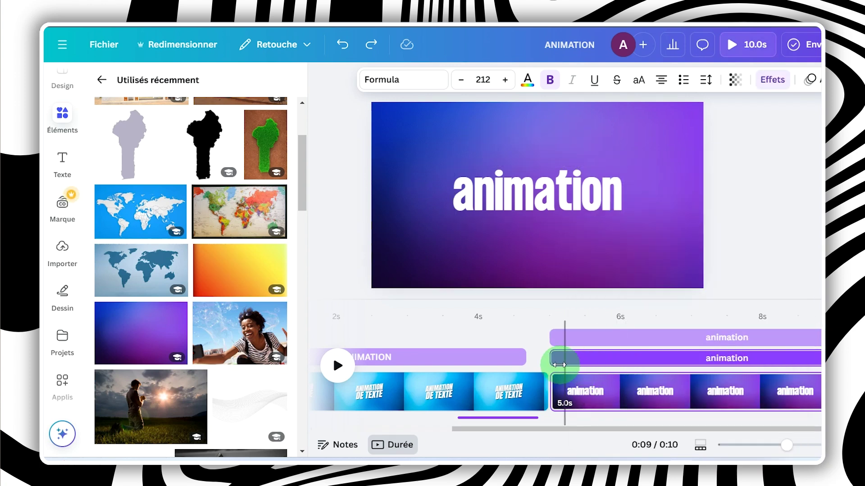
Step: Trim both "animation" tracks to start shortly after the purple page begins, with the solid copy starting slightly later than the outlined one
left_click_drag(554, 352, 580, 346)
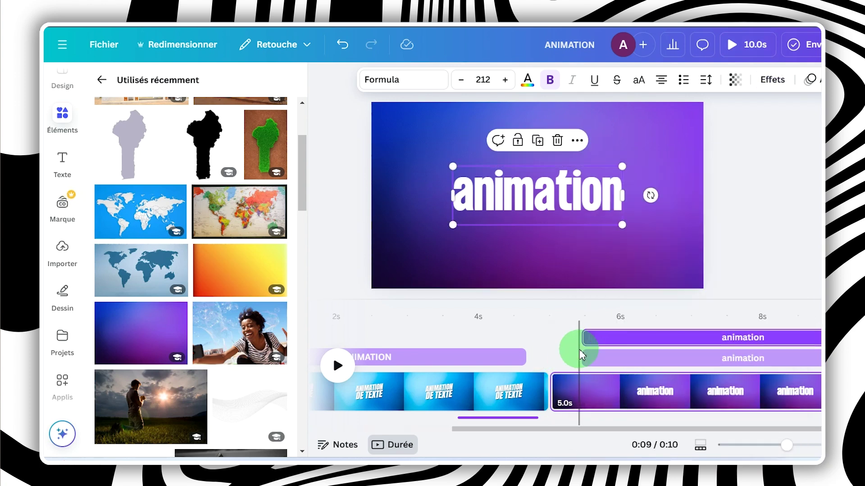
left_click_drag(578, 311, 602, 339)
mouse_move(590, 318)
left_mouse_down()
mouse_move(609, 320)
mouse_move(588, 320)
left_mouse_up()
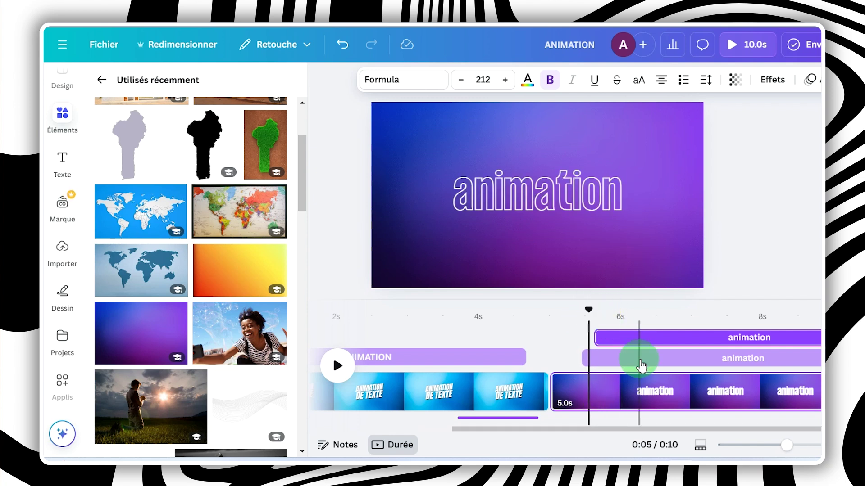
Step: Apply the Fondu animation to the outlined copy of "animation" with the Les deux option
left_click(640, 361)
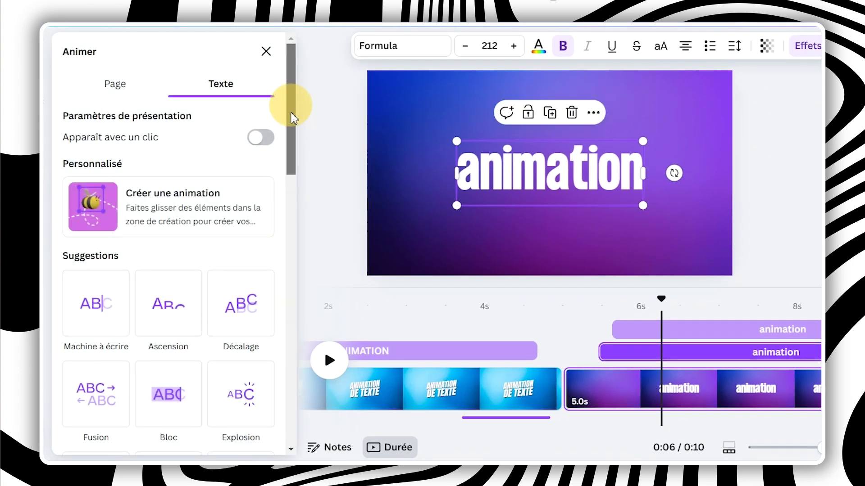
left_click_drag(294, 118, 289, 246)
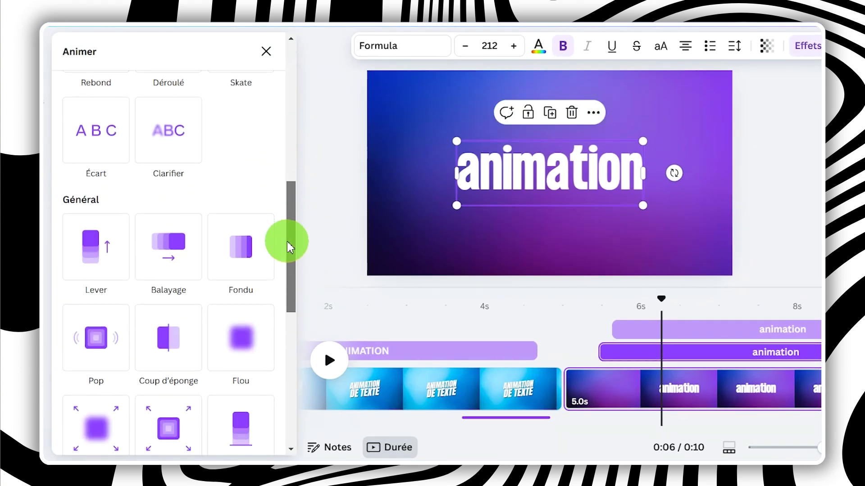
left_click(236, 248)
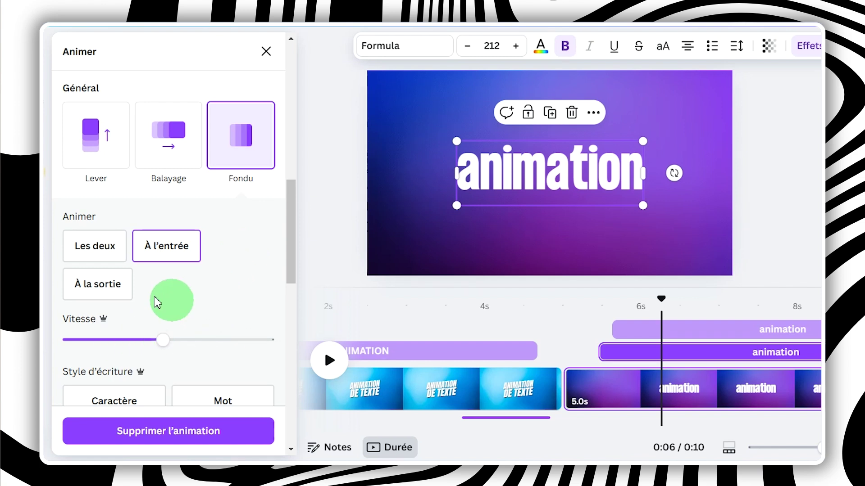
left_click(92, 247)
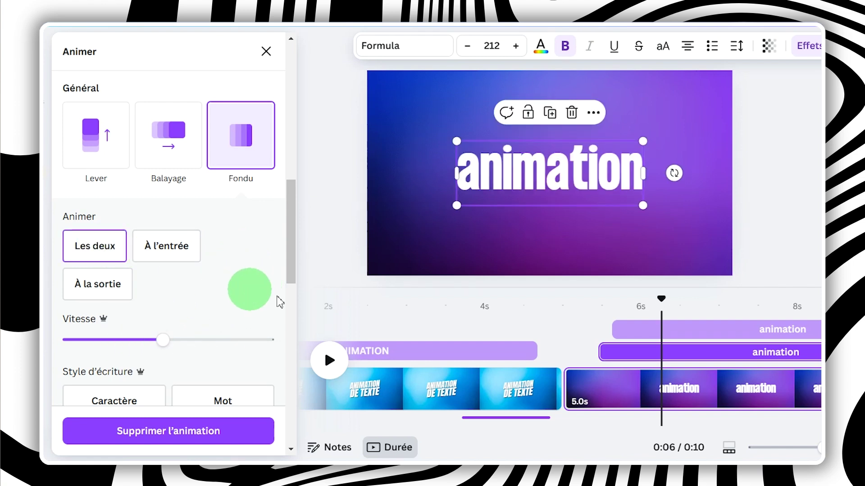
Step: Apply the Coup d'éponge animation to the solid copy of "animation", set to À l'entrée
left_click(659, 330)
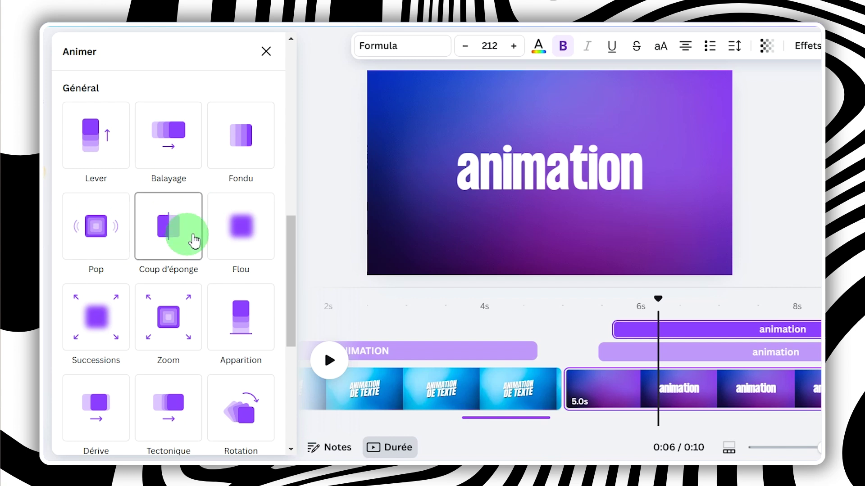
left_click(175, 230)
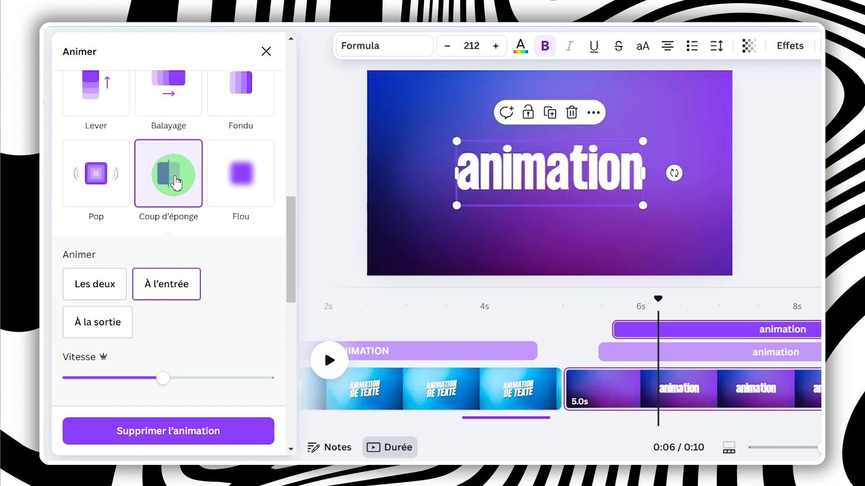
left_click(96, 288)
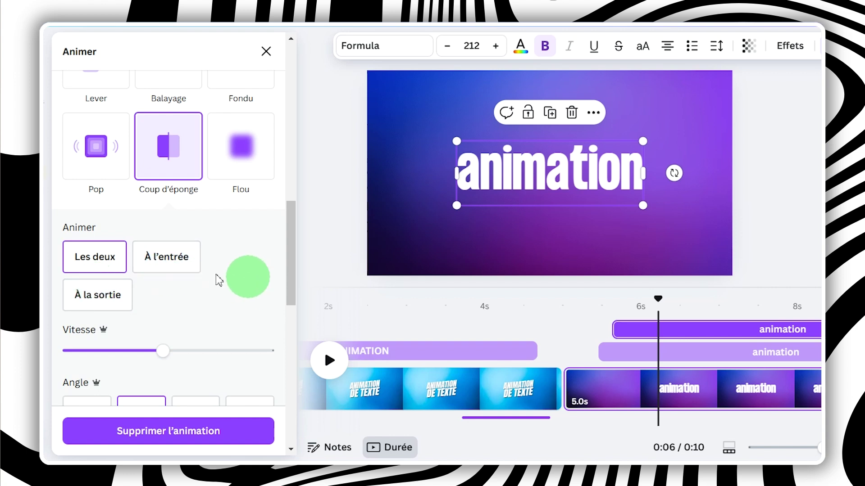
left_click(198, 269)
Step: Play back the purple page from just before the outlined word appears to check both animations
left_click(643, 288)
left_click_drag(641, 310, 614, 328)
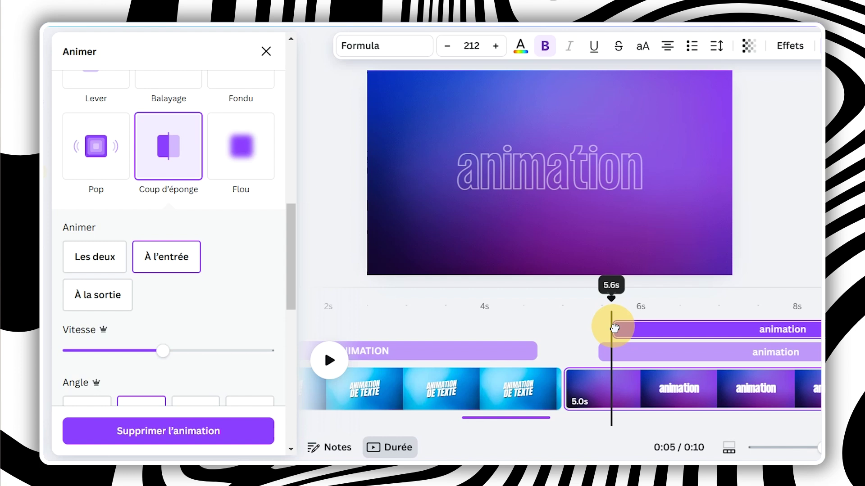
left_click_drag(615, 328, 586, 342)
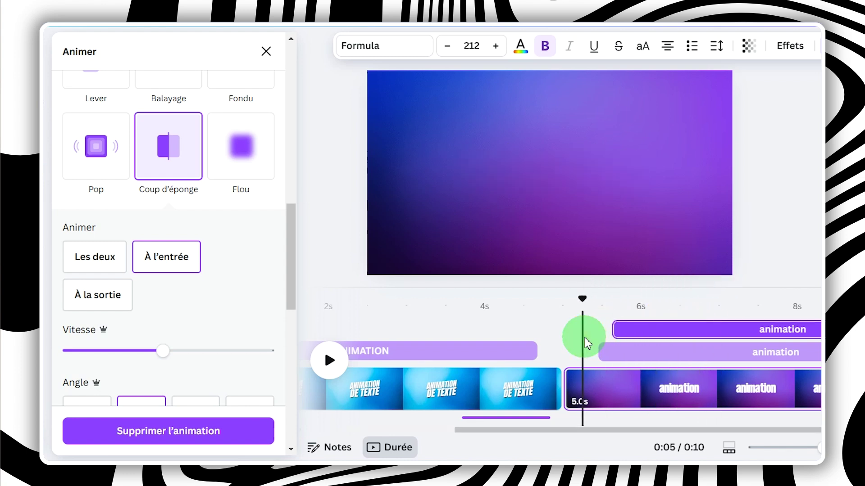
key("space")
key("space")
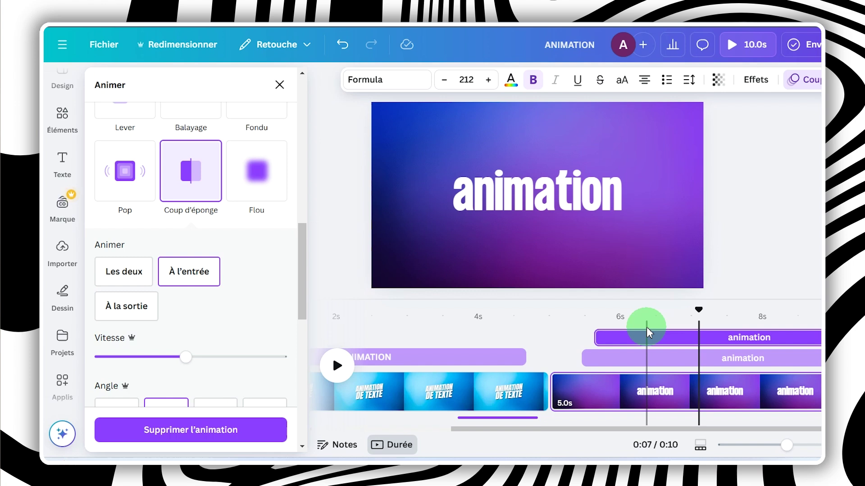
Step: Add the recently used sound Wind Chimes Single 2 where the outlined word starts and lower its volume
left_click_drag(694, 315, 580, 335)
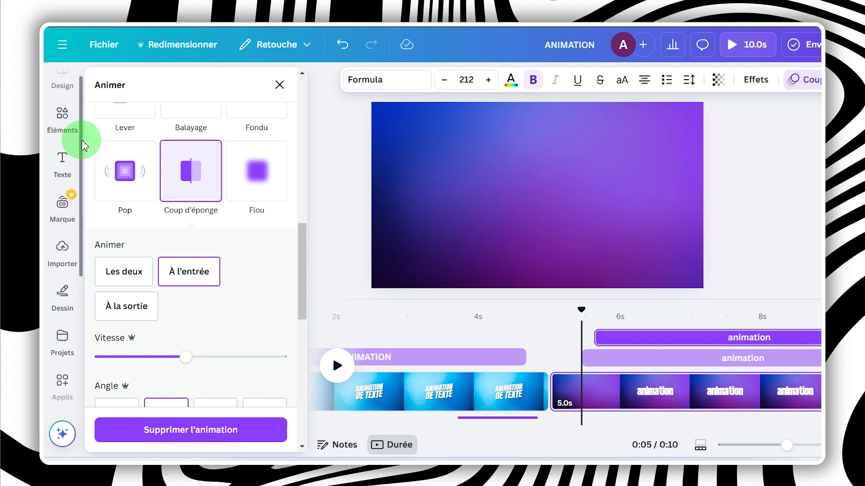
scroll(84, 216, "down", 3)
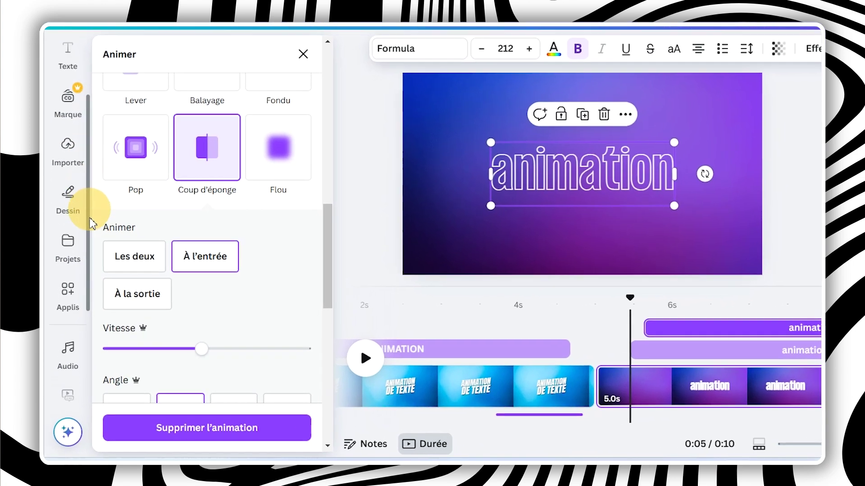
scroll(72, 229, "down", 3)
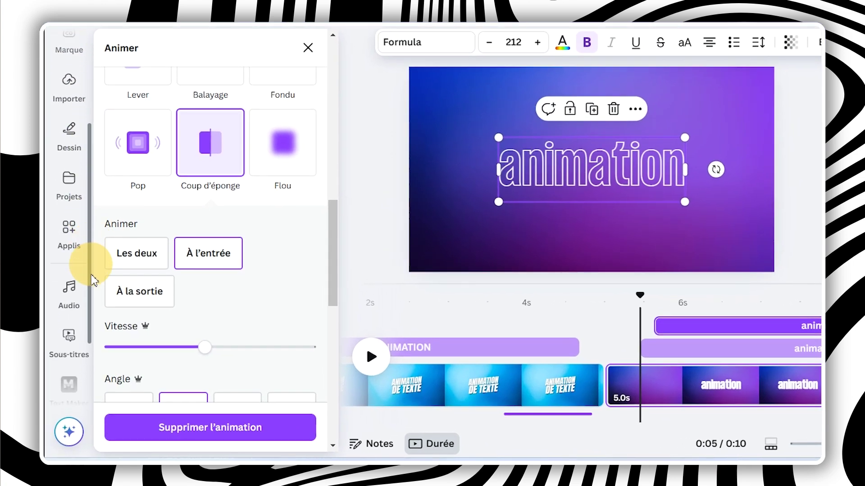
left_click(70, 254)
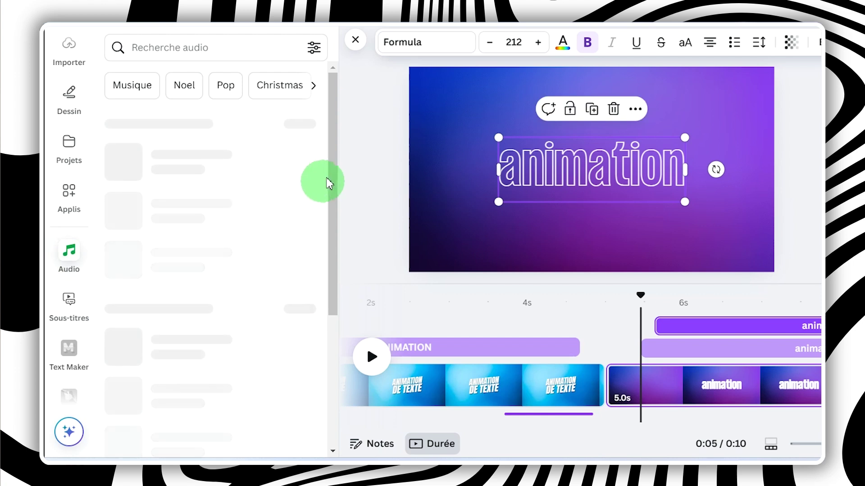
left_click_drag(337, 174, 337, 239)
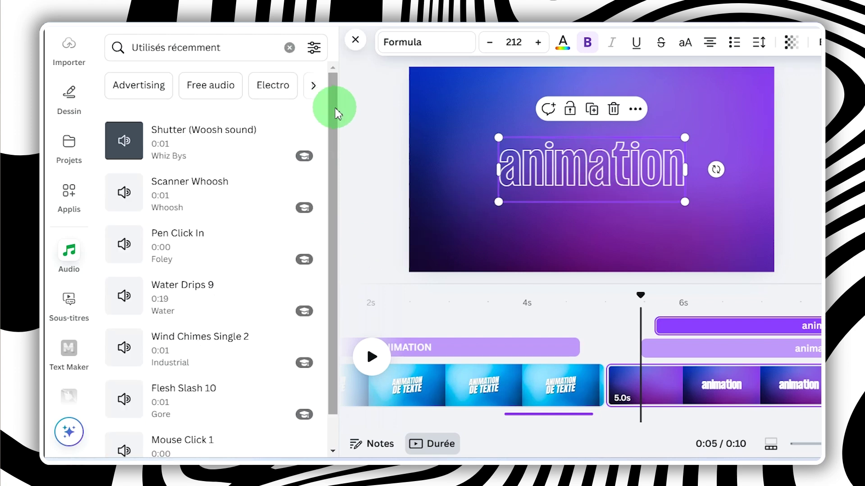
left_click_drag(338, 114, 332, 189)
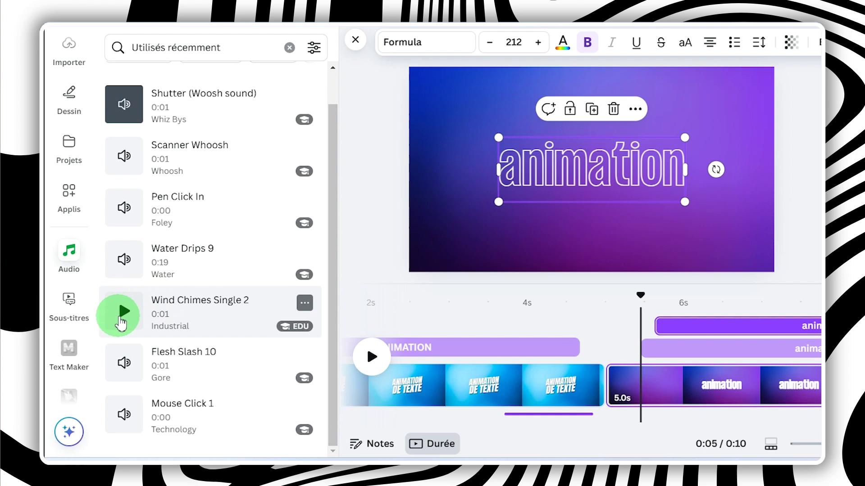
left_click(229, 309)
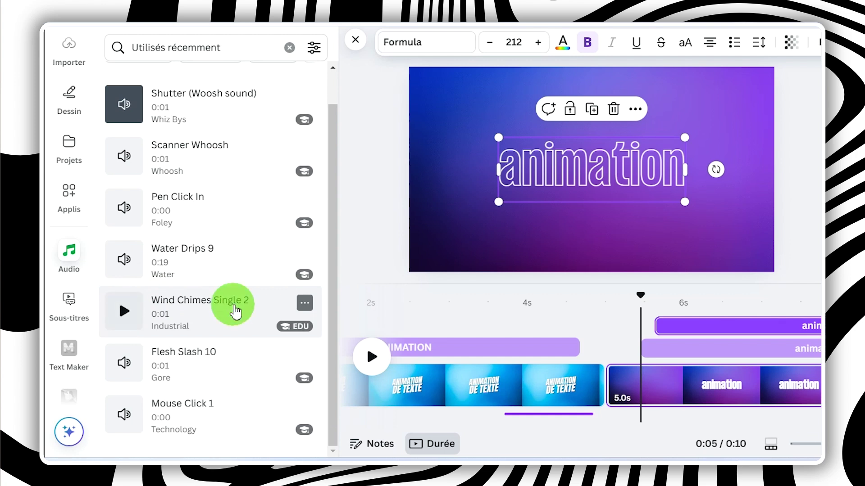
left_click(740, 43)
left_click_drag(672, 119, 656, 120)
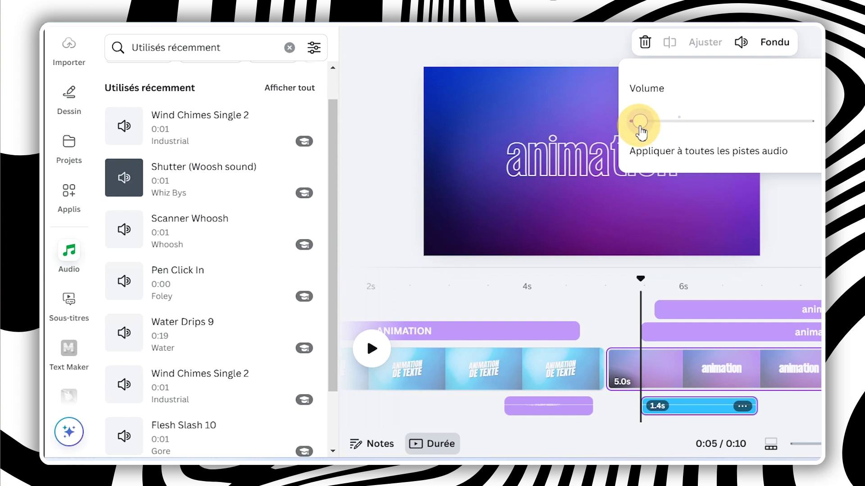
Step: Add the Water Drips 9 sound where the solid word starts and cut it down to its first 0.8 s
mouse_move(641, 278)
left_mouse_down()
mouse_move(645, 272)
mouse_move(654, 280)
left_mouse_up()
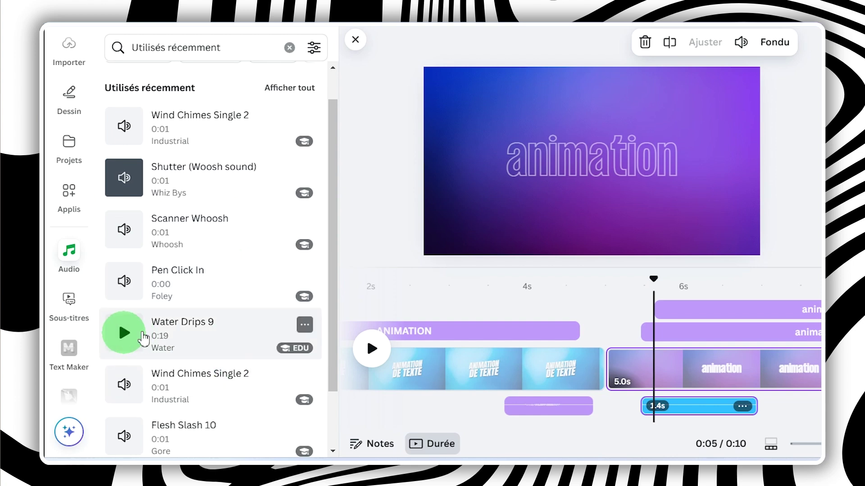
left_click(144, 338)
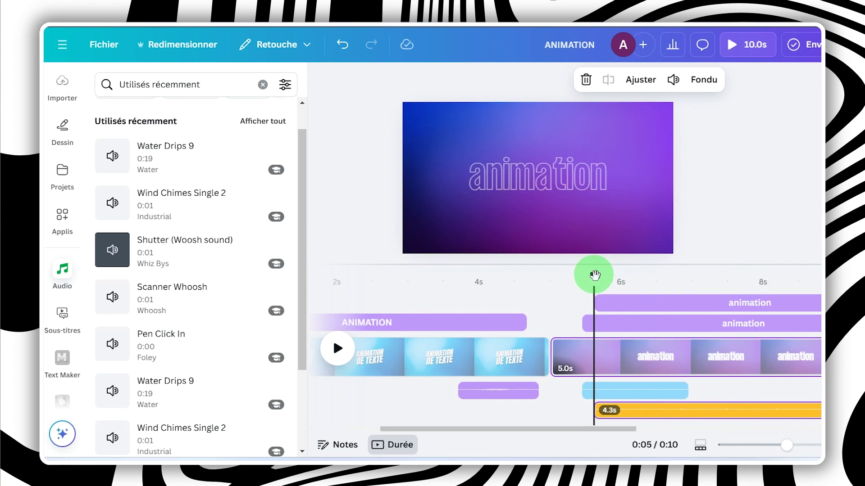
left_click_drag(594, 274, 656, 323)
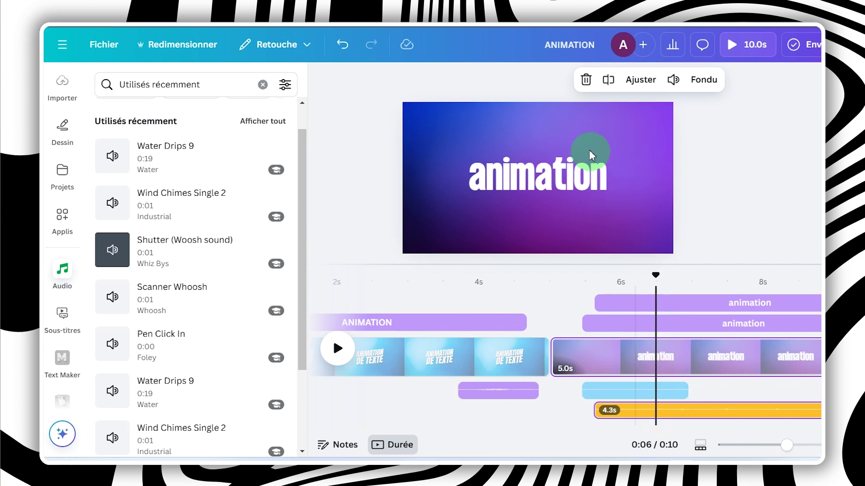
left_click(658, 417)
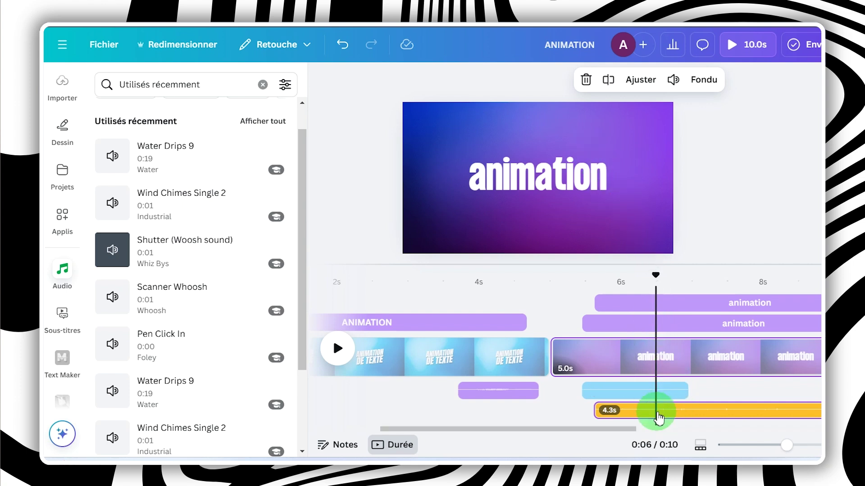
right_click(658, 417)
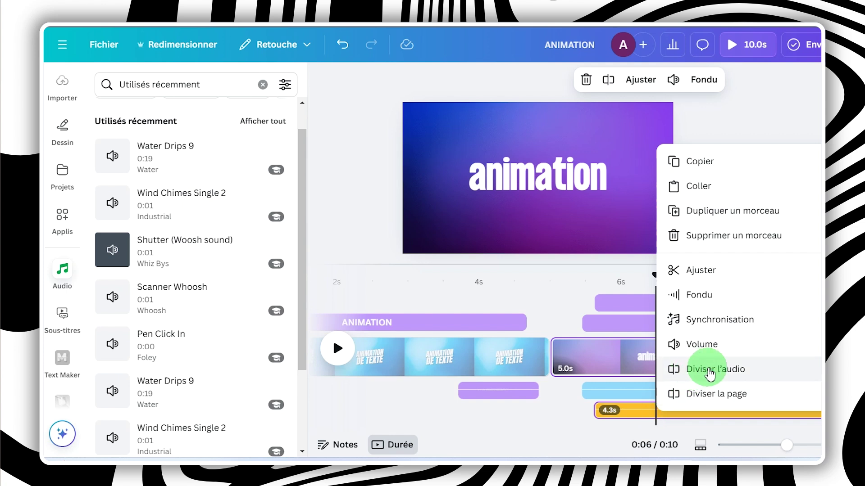
left_click(685, 368)
left_click(726, 409)
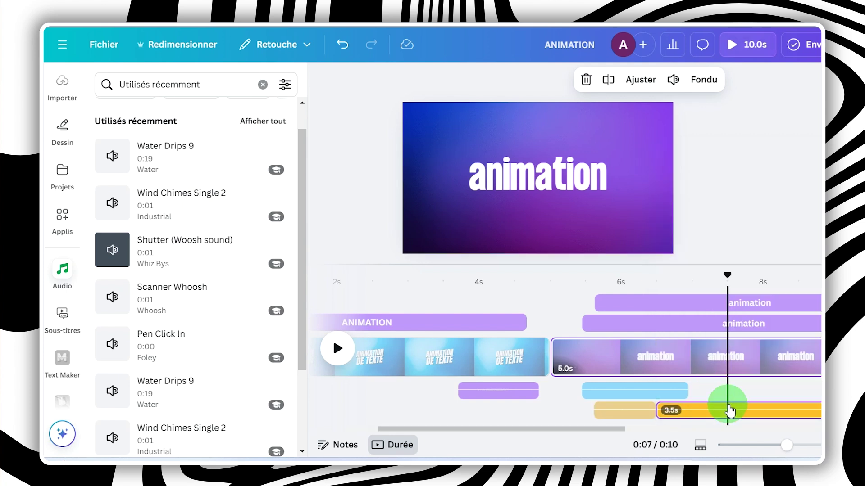
key("Delete")
Step: Adjust the volume of the shortened Water Drips 9 clip and play back the purple page with its sounds
left_click(624, 410)
left_click(673, 79)
left_click(761, 151)
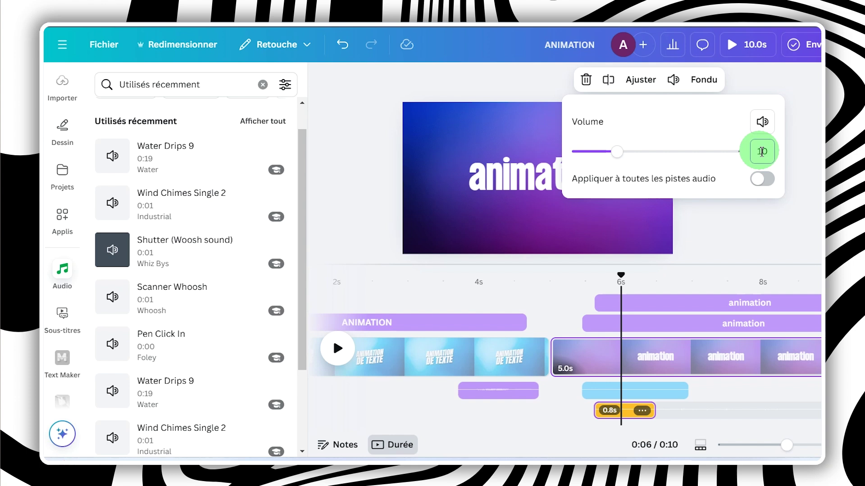
key("BackSpace")
left_click(552, 293)
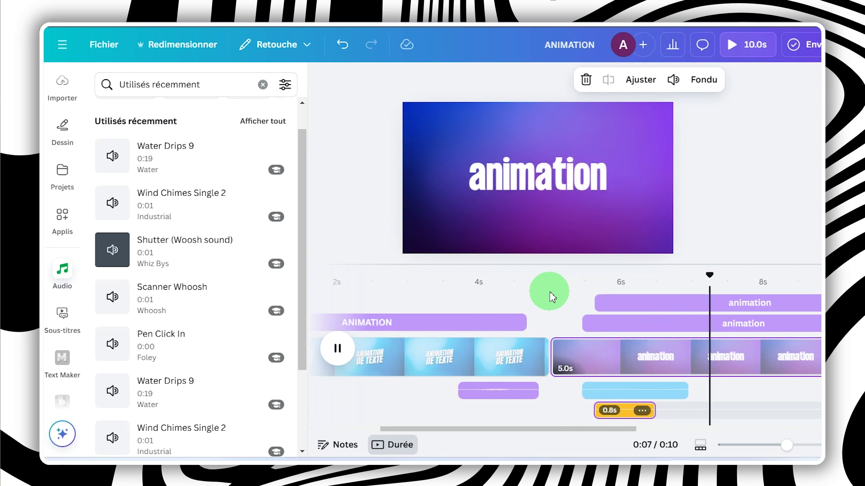
left_click(559, 292)
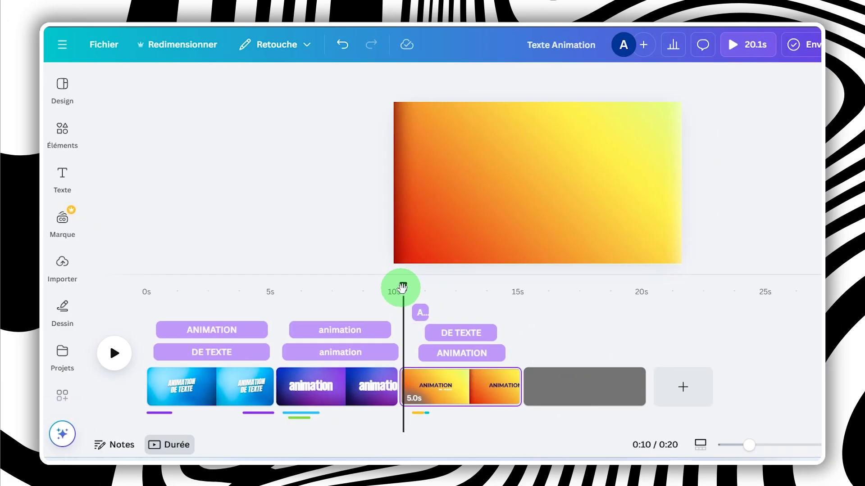
Step: Play back the finished example's yellow page from just before its text appears
left_click_drag(403, 288, 406, 311)
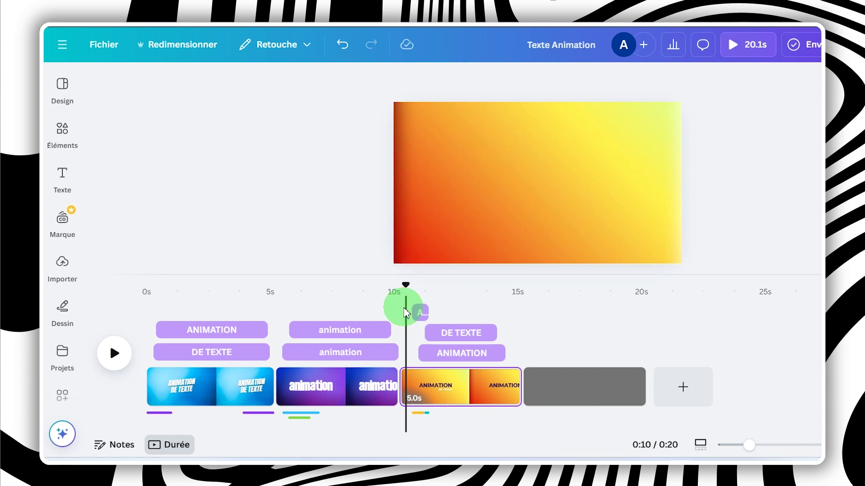
key("space")
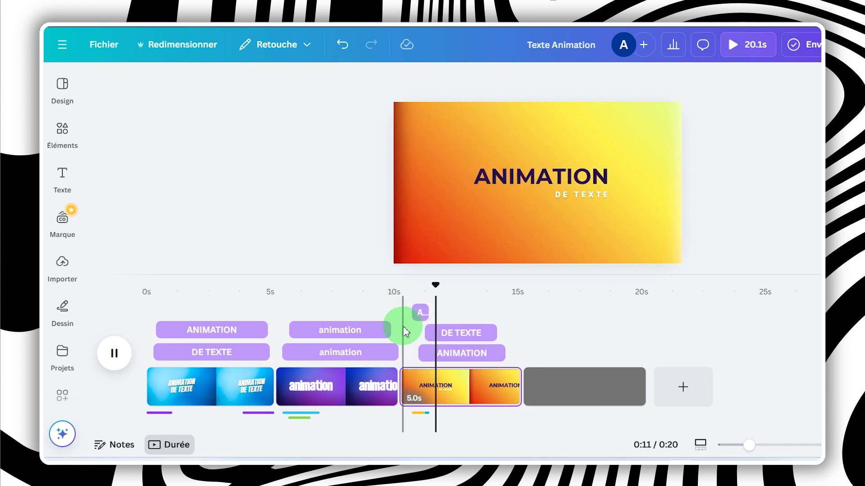
left_click(114, 354)
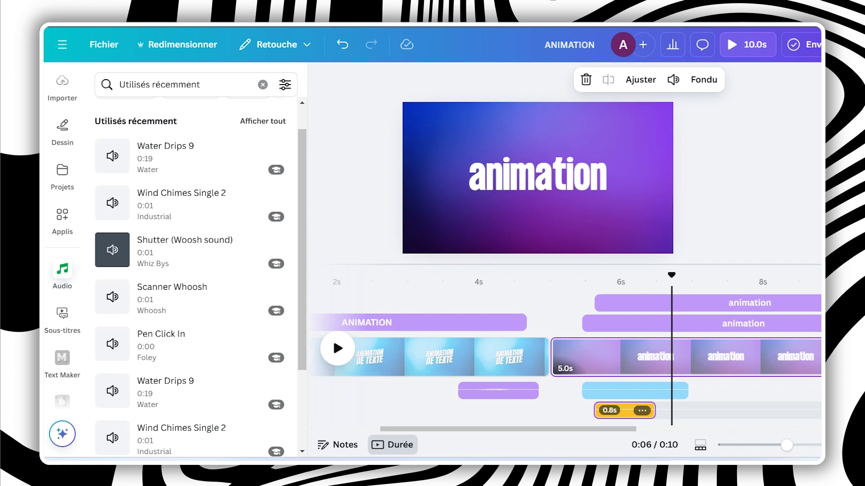
Step: Add a new page after the purple one and give it the recently used yellow-orange gradient background
key("ctrl+Return")
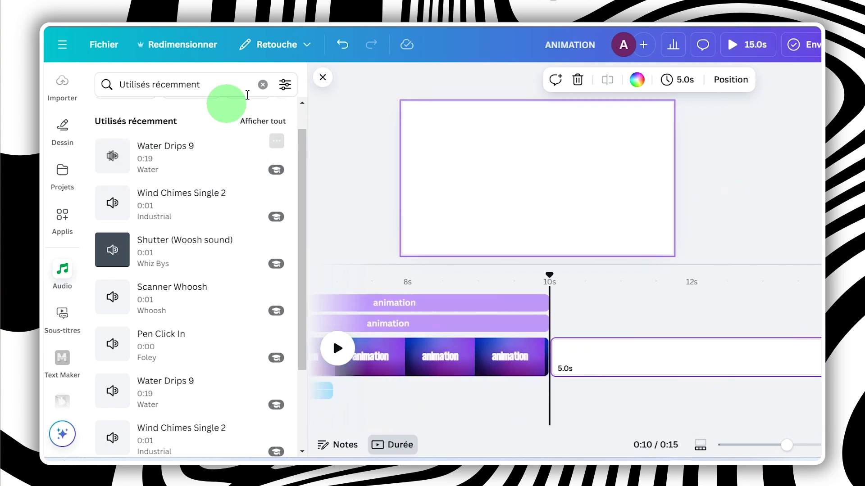
left_click(263, 85)
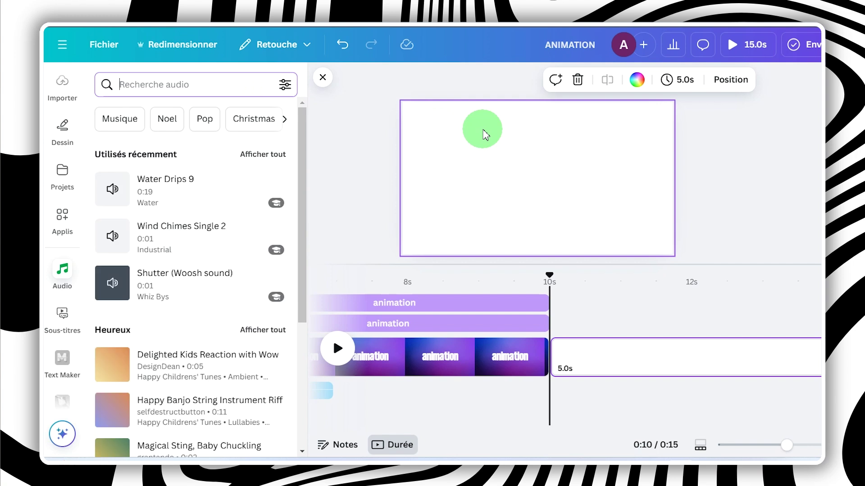
scroll(62, 198, "down", 2)
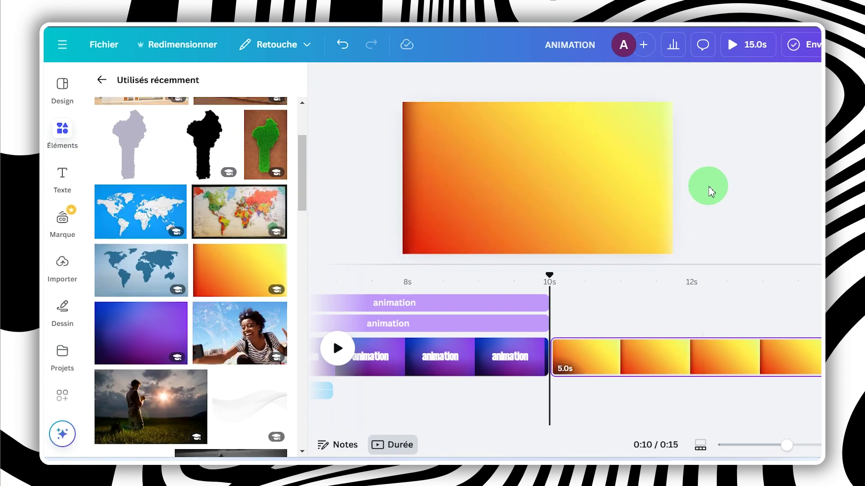
Step: Add a text reading ANIMATION to the yellow page and enlarge it to size 99,1
key("t")
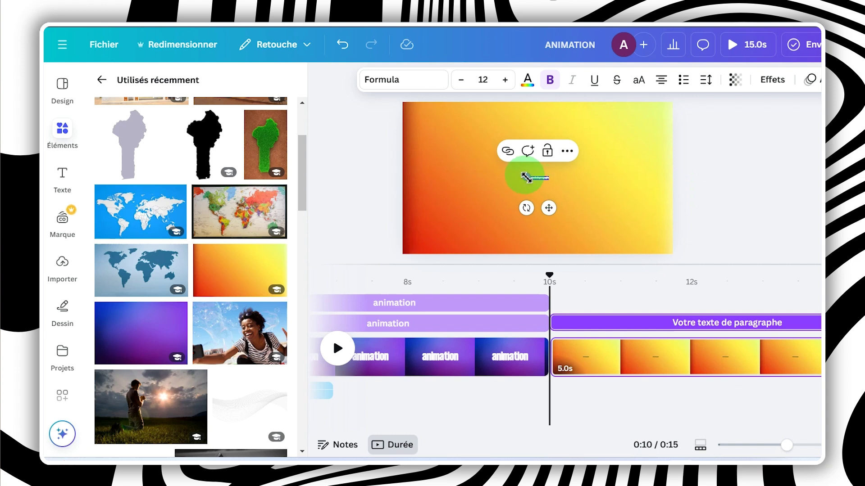
left_click_drag(507, 162, 380, 96)
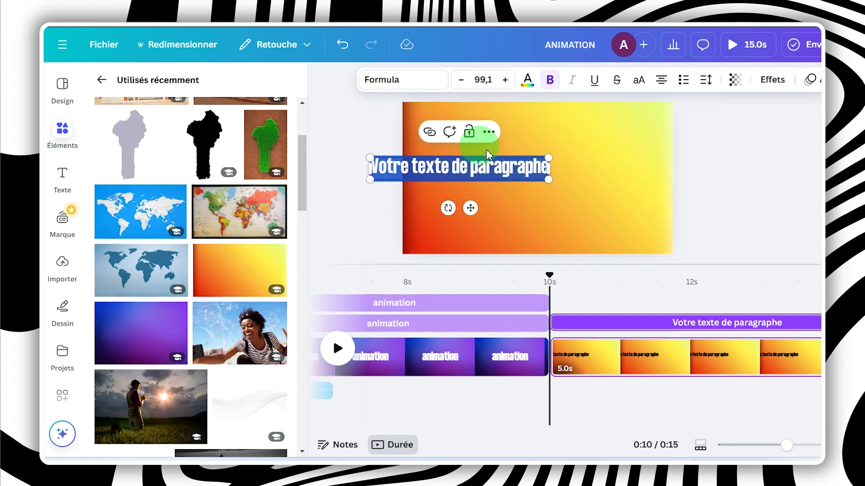
type("ANIMATION")
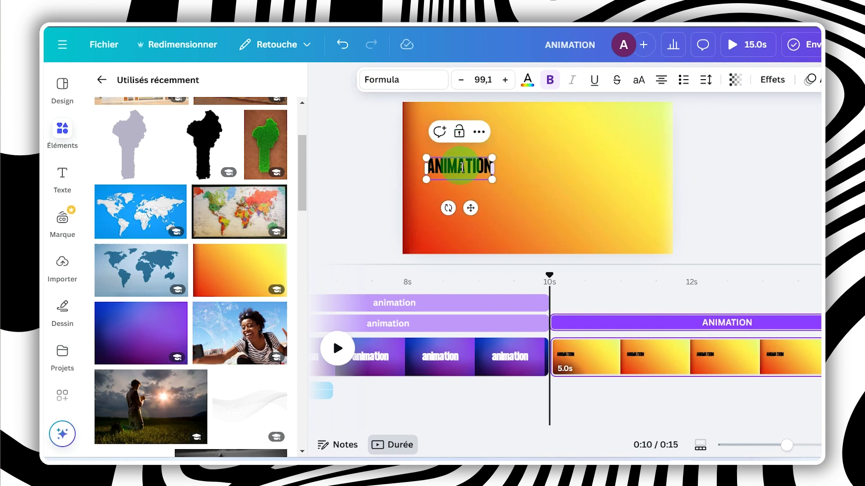
Step: Set the ANIMATION text in Montserrat Bold and centre it on the yellow page
key("ctrl+a")
left_click(403, 79)
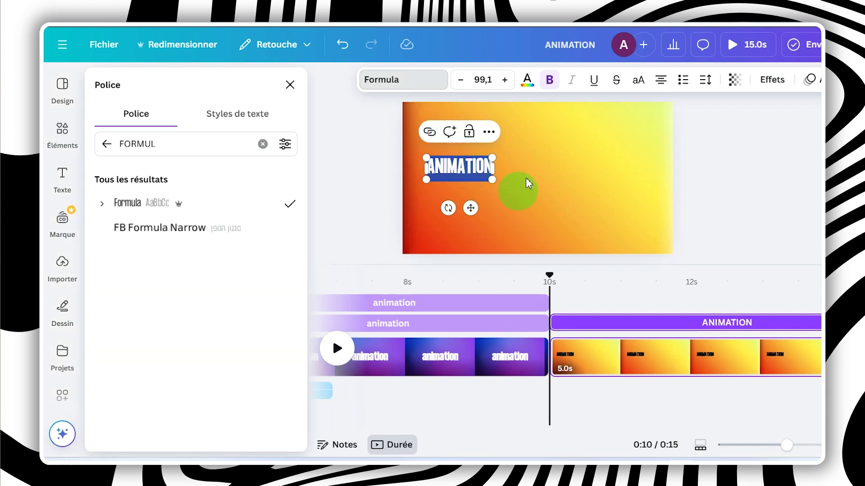
left_click(195, 146)
double_click(195, 150)
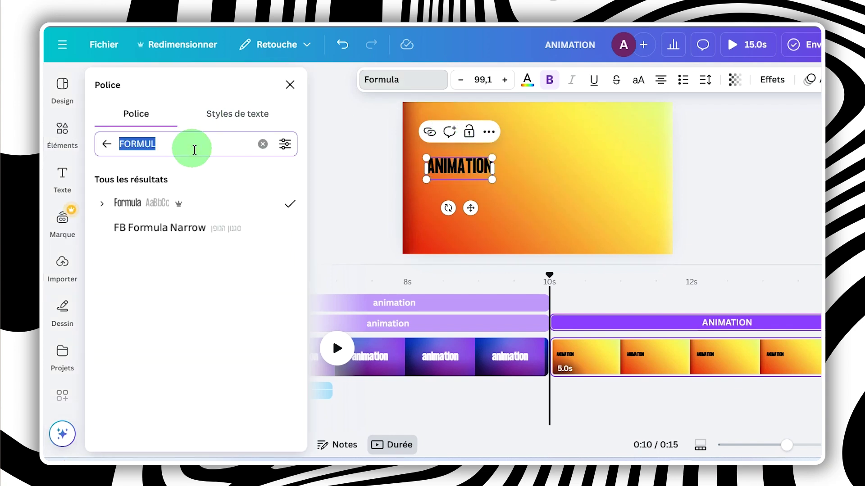
type("MONTSERR")
left_click(102, 203)
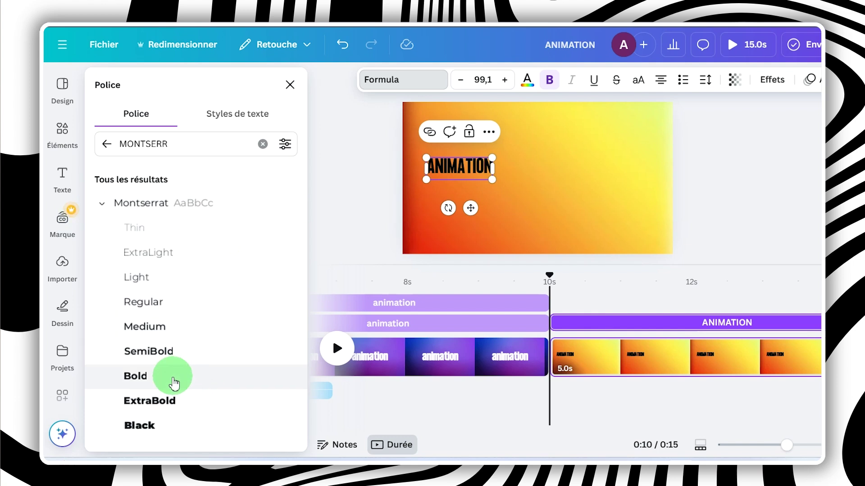
left_click(218, 390)
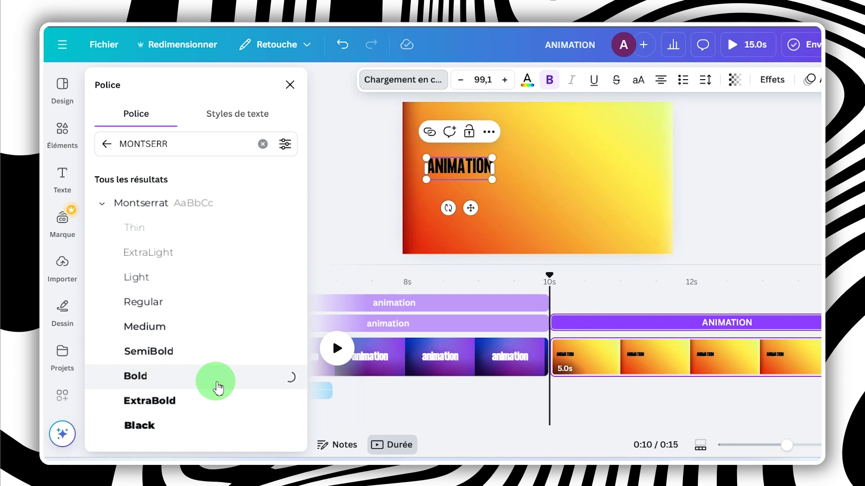
mouse_move(522, 183)
left_mouse_down()
mouse_move(570, 182)
mouse_move(529, 190)
left_mouse_up()
left_click_drag(472, 208, 545, 214)
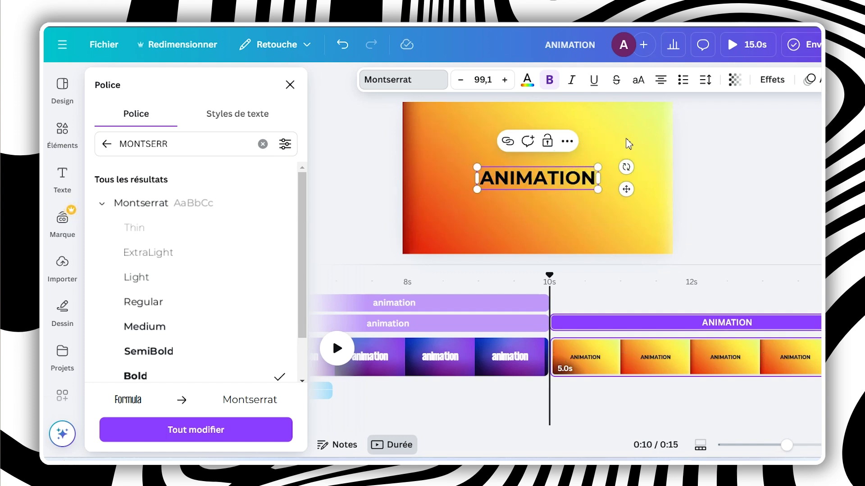
Step: Duplicate the ANIMATION text and place the copy exactly over the original
left_click(581, 165)
left_click(573, 179)
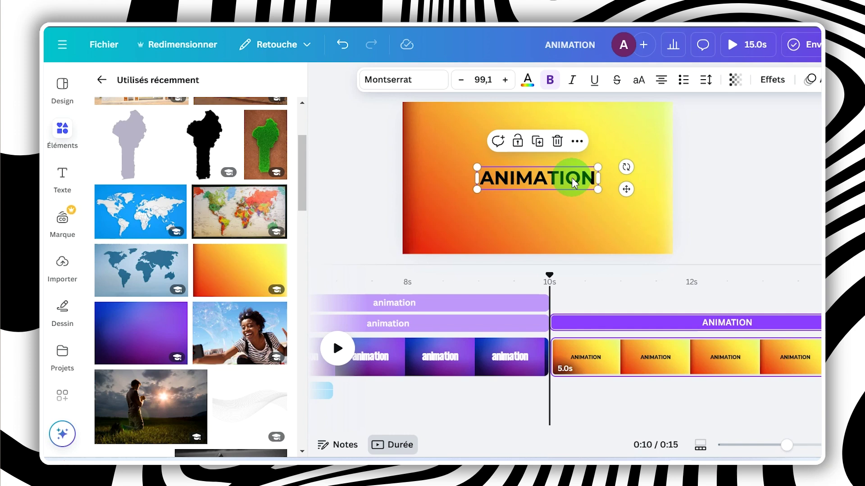
left_click(538, 141)
left_click_drag(559, 182, 545, 186)
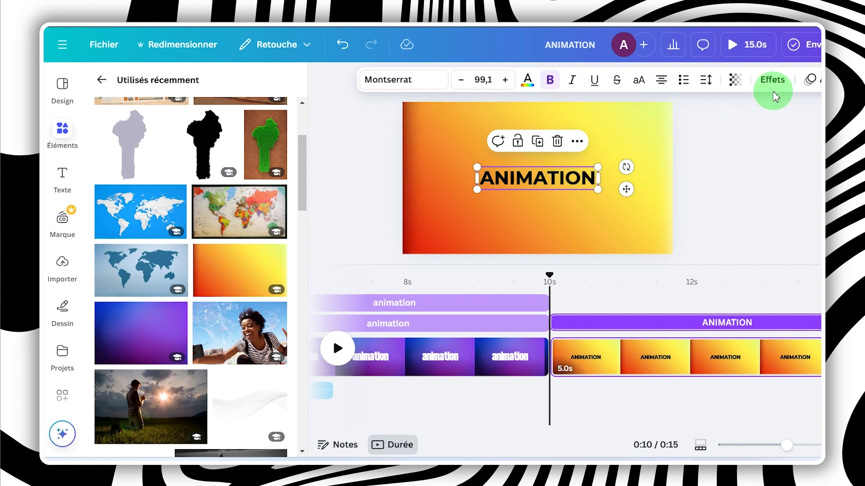
Step: Give the upper ANIMATION copy the Arrière-plan effect in white with corner rounding 0
left_click(773, 80)
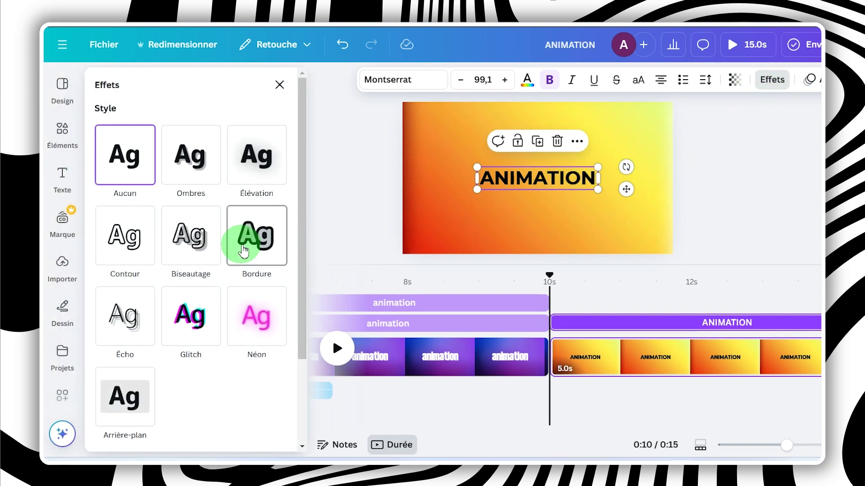
left_click(247, 236)
scroll(243, 250, "down", 2)
scroll(243, 250, "down", 1)
left_click(135, 279)
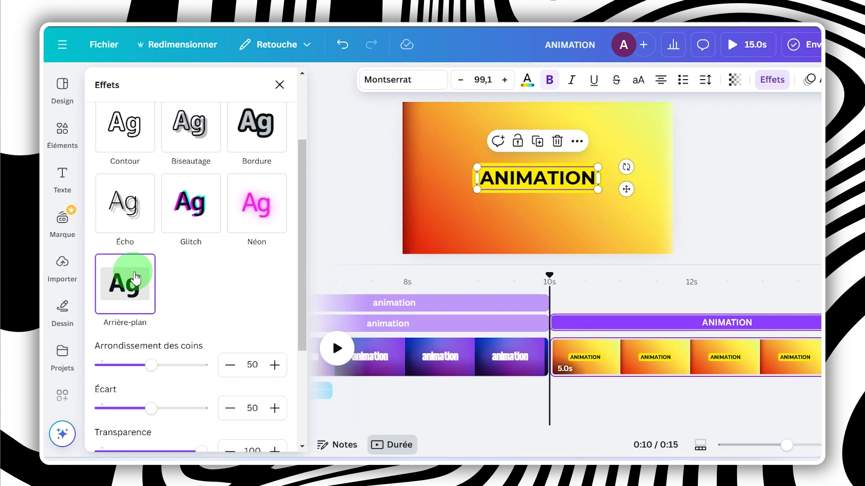
scroll(228, 306, "down", 2)
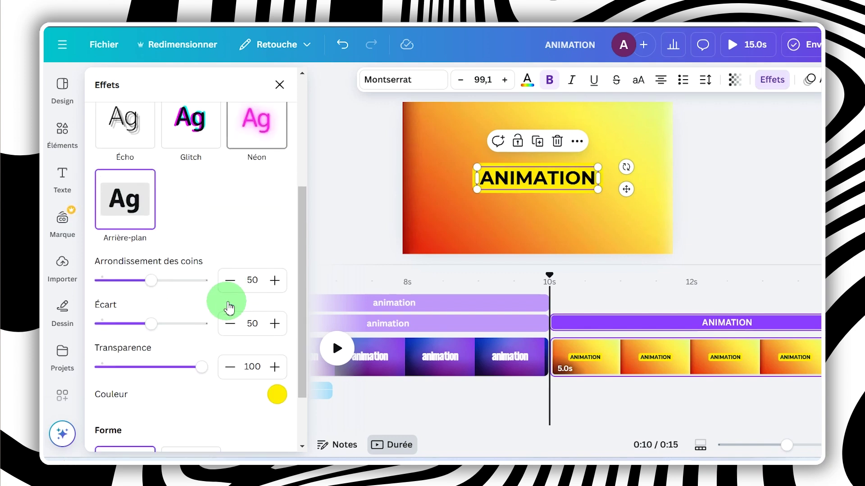
left_click_drag(147, 283, 47, 290)
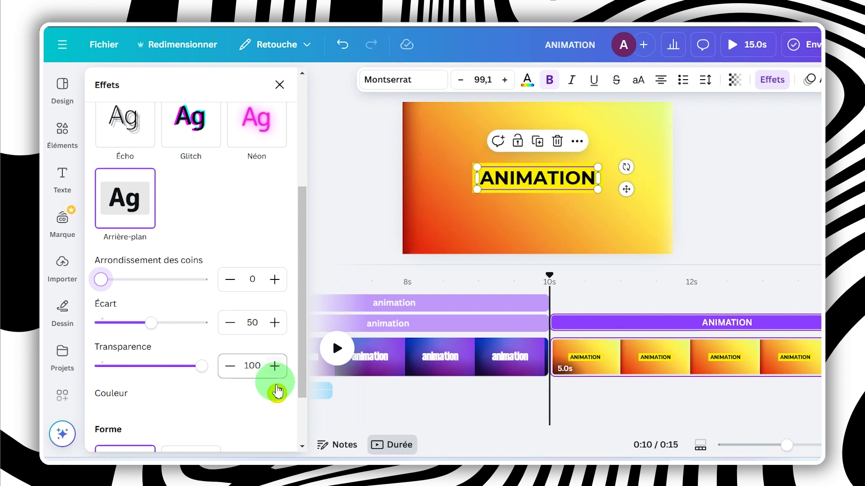
left_click(277, 395)
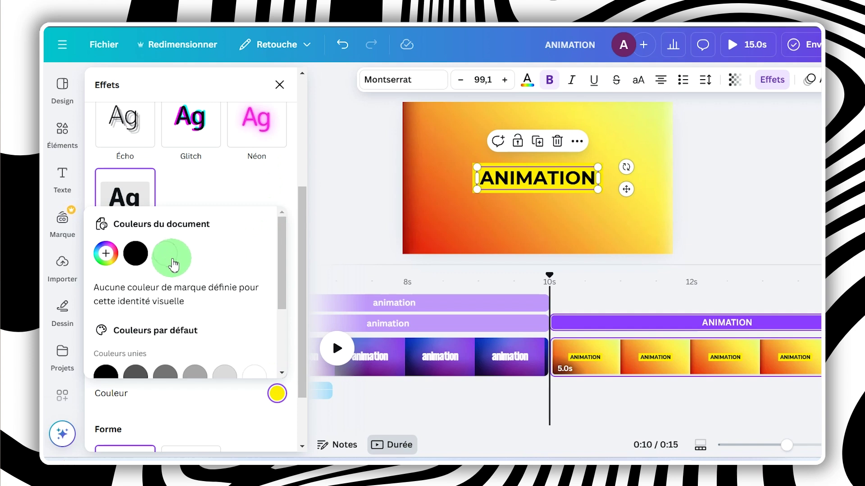
left_click(167, 254)
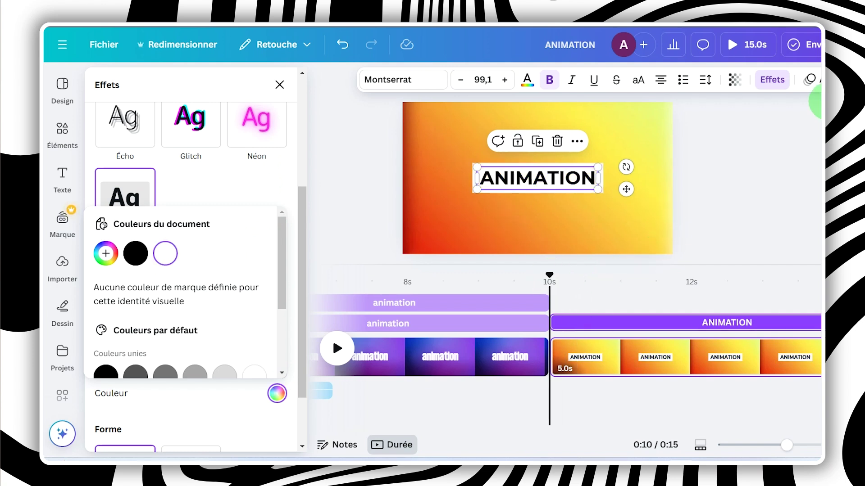
Step: Examine the layer order of the two stacked ANIMATION texts and the gradient background
left_click(813, 81)
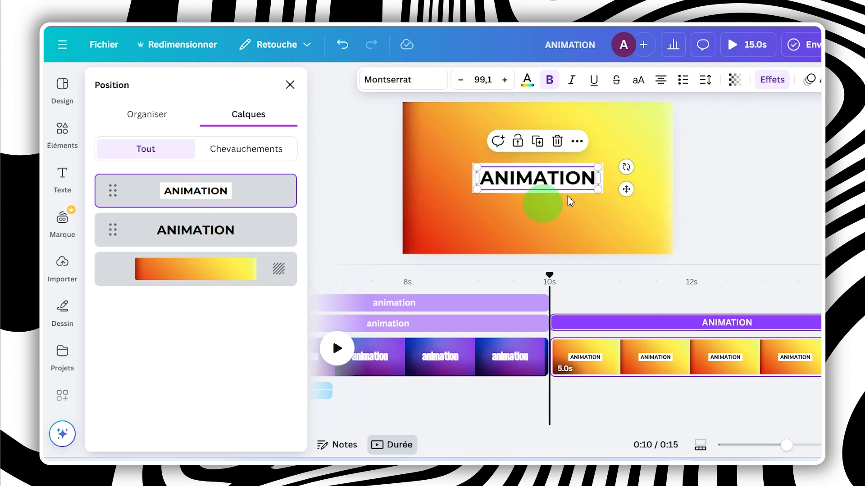
left_click(410, 183)
mouse_move(549, 275)
left_mouse_down()
mouse_move(562, 273)
mouse_move(568, 286)
mouse_move(560, 282)
left_mouse_up()
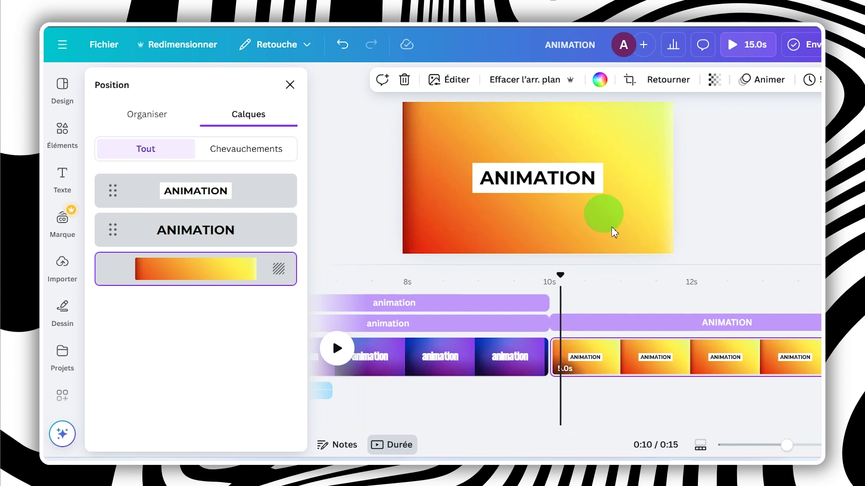
left_click(555, 182)
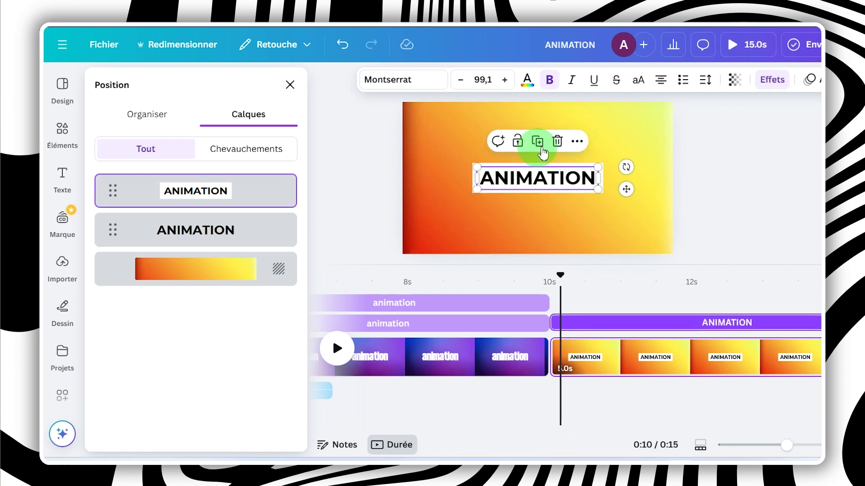
left_click(600, 154)
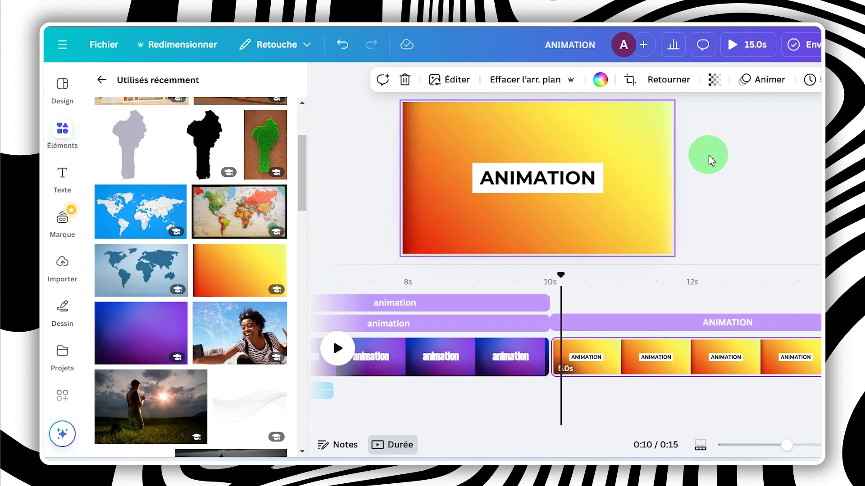
Step: Add a second text reading TUTORIEL to the yellow page
key("t")
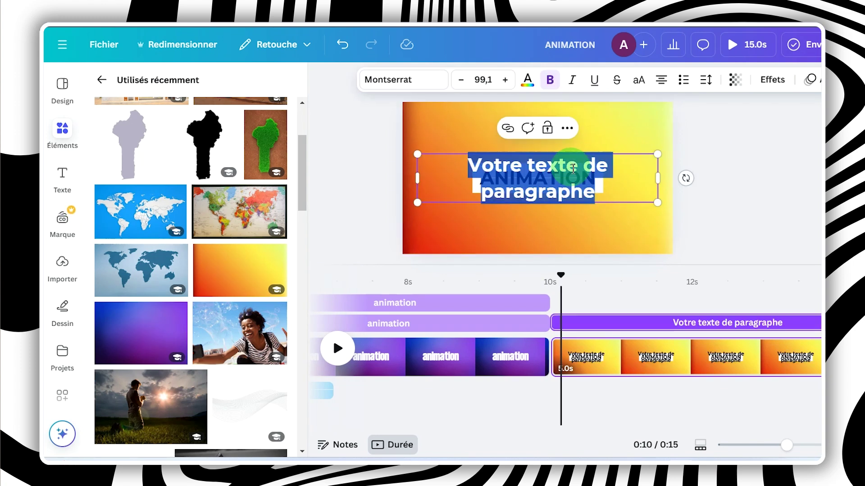
type("DE TEX")
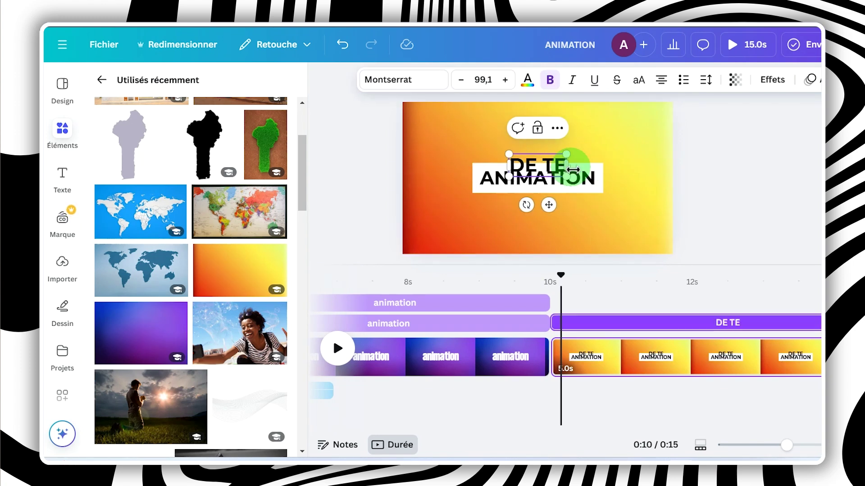
key("BackSpace")
key("BackSpace")
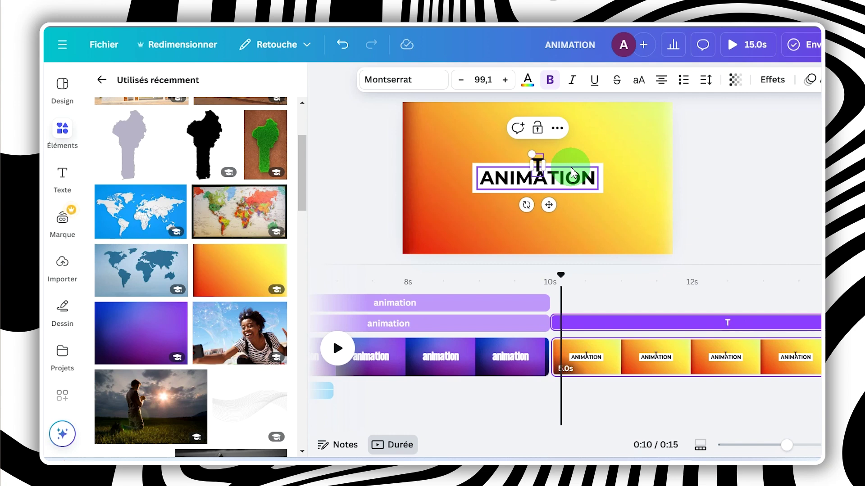
type("UTORIEL")
Step: Widen the letter spacing of the TUTORIEL text to 574
double_click(536, 166)
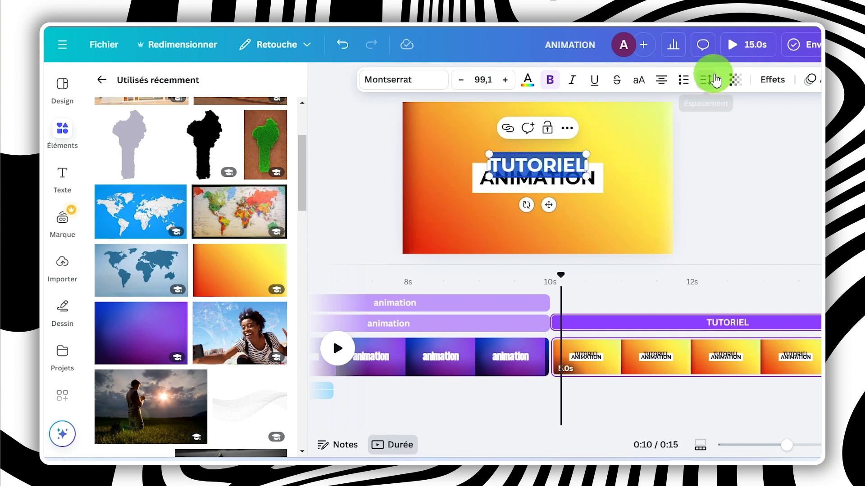
left_click(713, 80)
left_click_drag(660, 130, 715, 131)
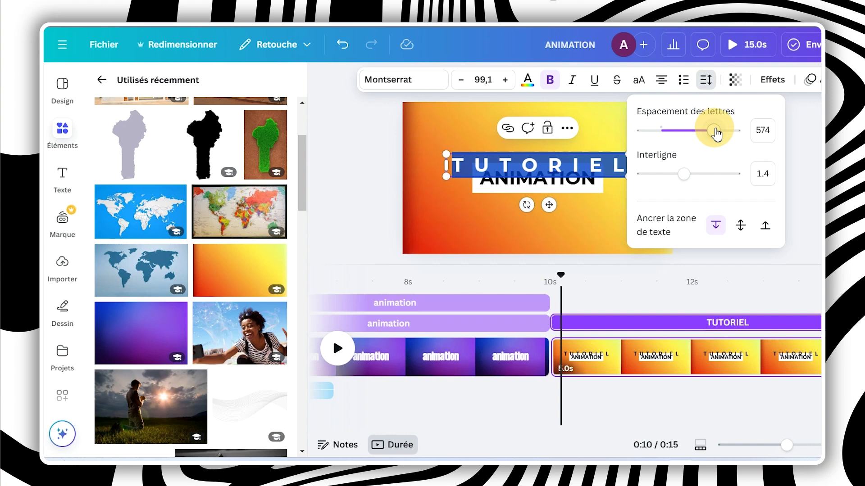
Step: Shrink the TUTORIEL text to size 47,2 and centre it just beneath the white ANIMATION box
left_click_drag(446, 155, 545, 168)
left_click_drag(589, 205, 549, 232)
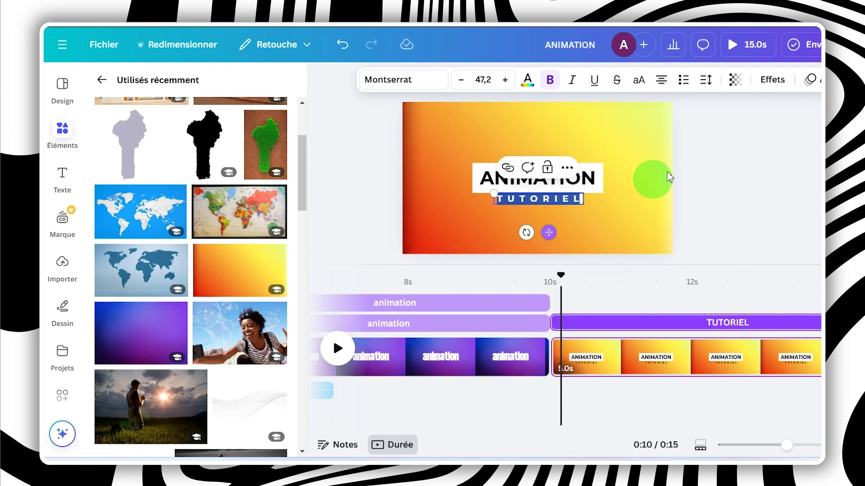
left_click(555, 205)
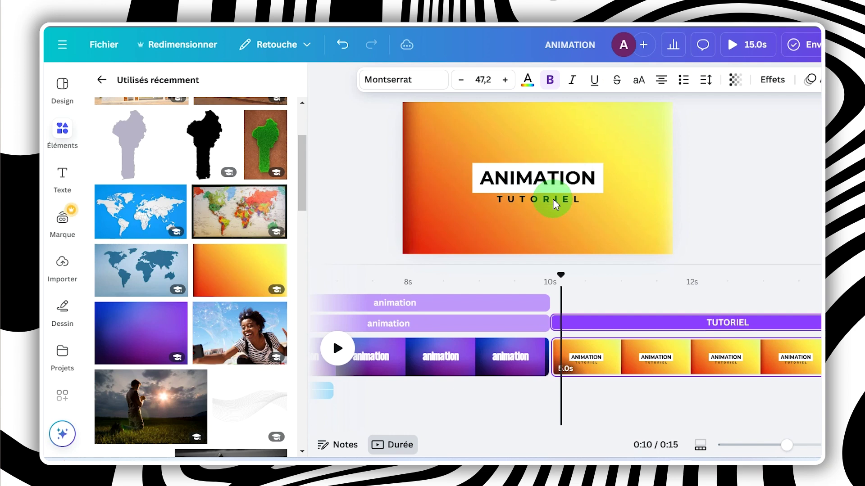
left_click(747, 154)
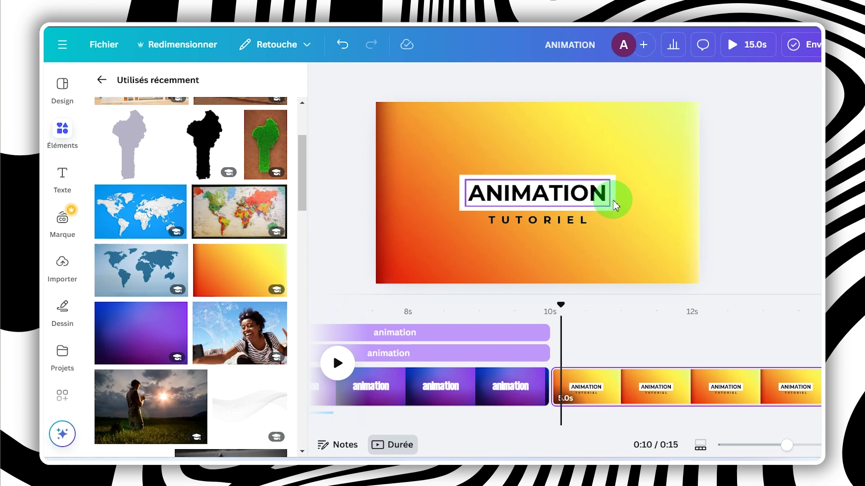
Step: Apply the Coup d'éponge animation, on entry only, to the white-boxed ANIMATION text
left_click(615, 202)
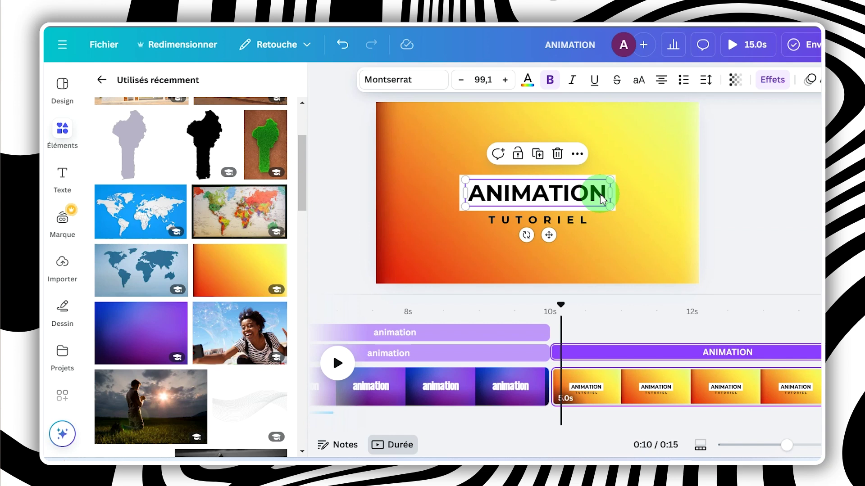
left_click(813, 80)
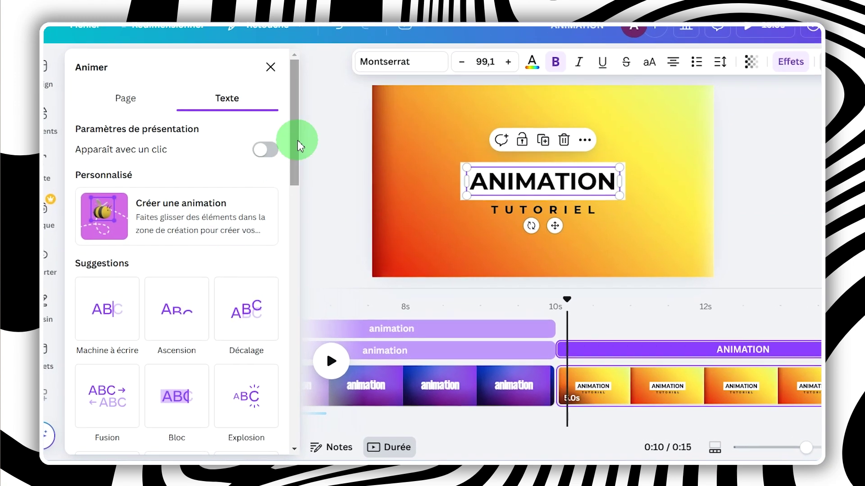
left_click_drag(296, 142, 286, 303)
left_click(161, 290)
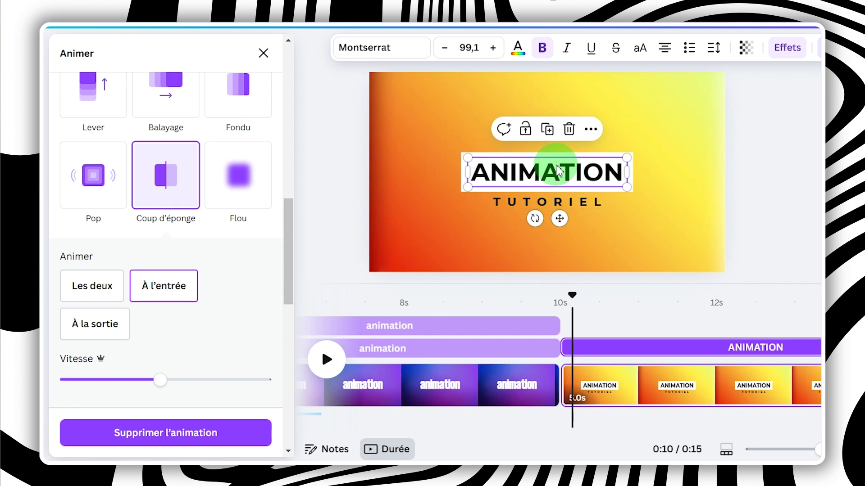
Step: Colour the lower ANIMATION text layer dark blue using the photo colours
key("alt+1")
left_click(252, 102)
left_click(212, 252)
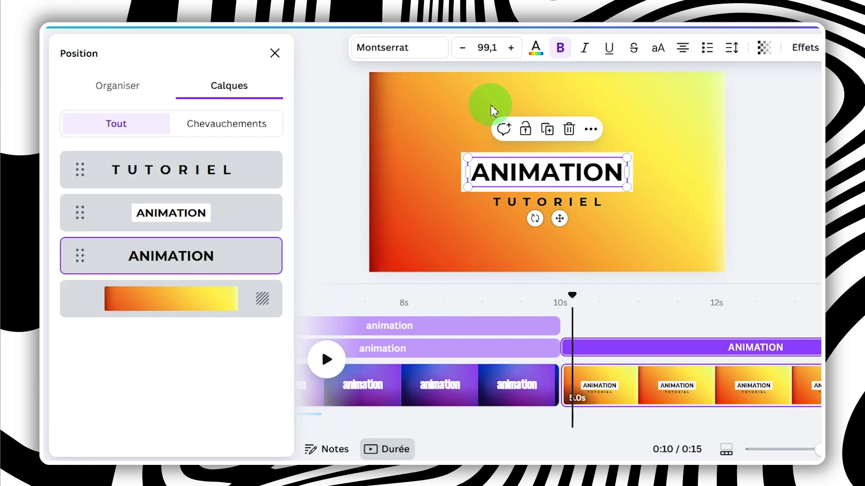
left_click(534, 53)
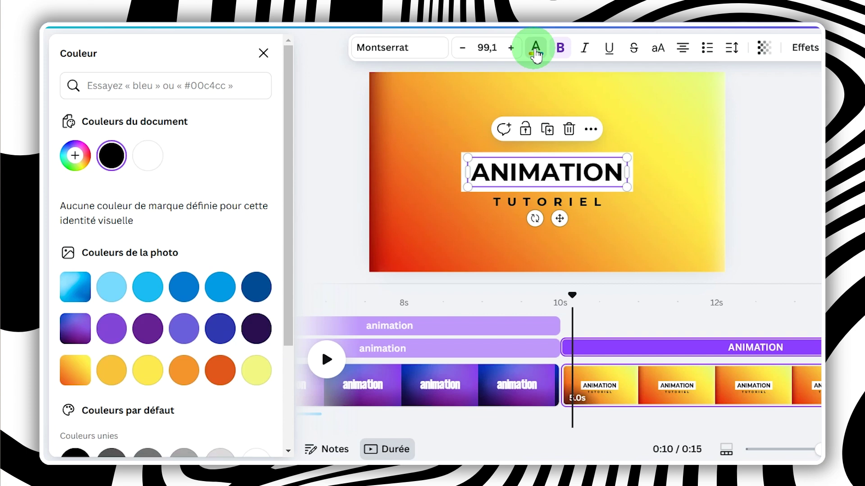
left_click(261, 295)
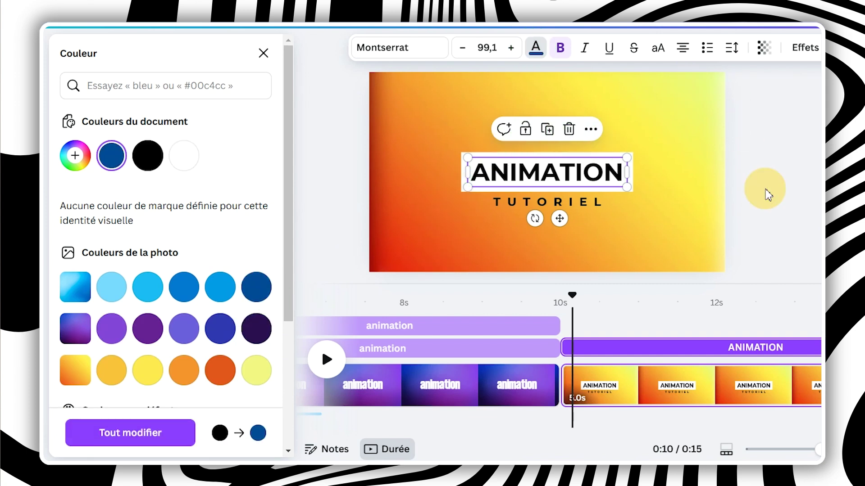
left_click(758, 191)
left_click(765, 167)
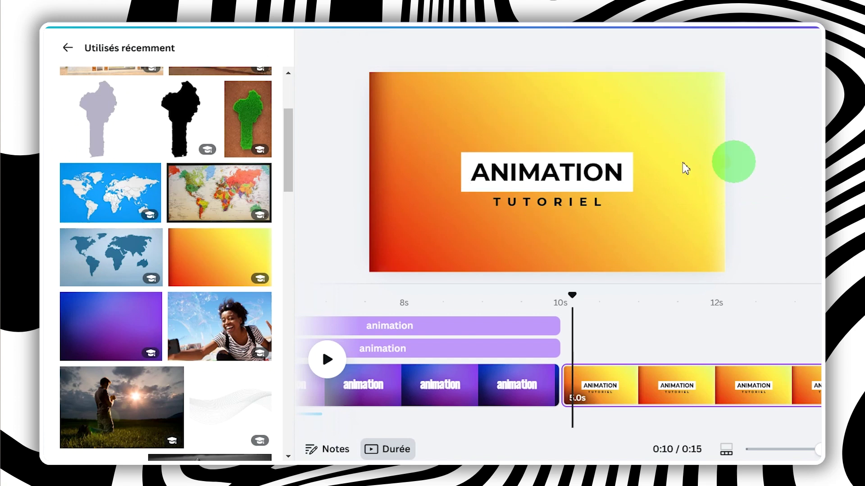
Step: Check the ANIMATION text underneath by setting the white-boxed text's transparency to 0 and restoring it to 100
left_click(619, 175)
left_click(746, 47)
left_click_drag(748, 108, 783, 103)
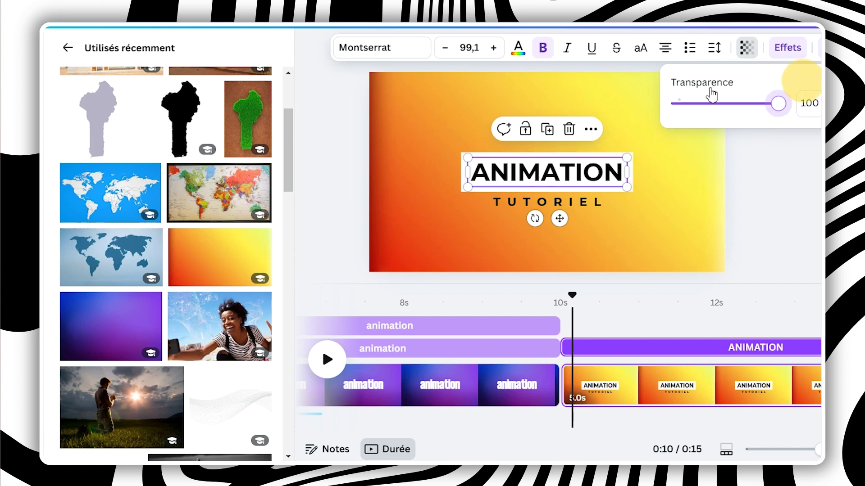
left_click_drag(683, 140, 570, 135)
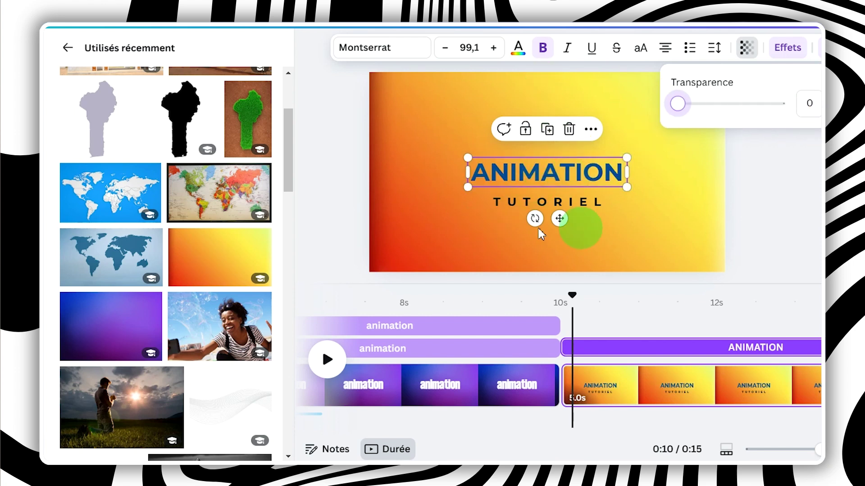
left_click_drag(677, 104, 775, 106)
Step: Recolour the lower ANIMATION text layer dark purple using the photo colours
left_click(817, 48)
left_click(228, 257)
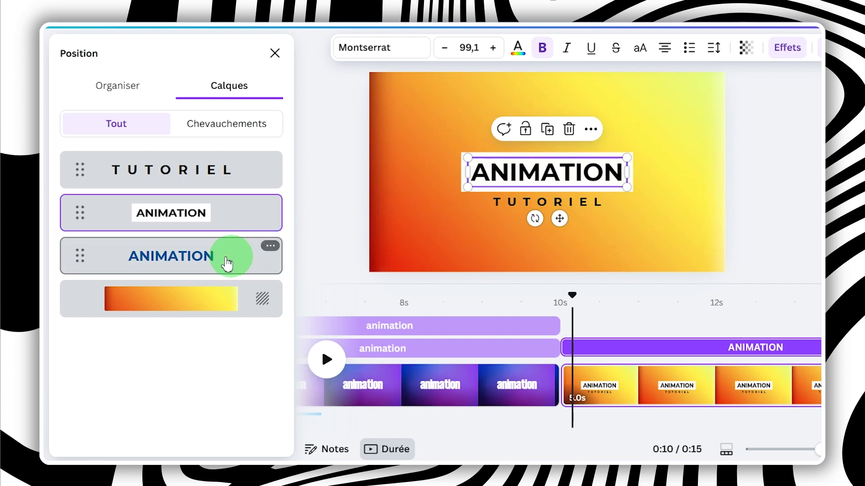
left_click(540, 51)
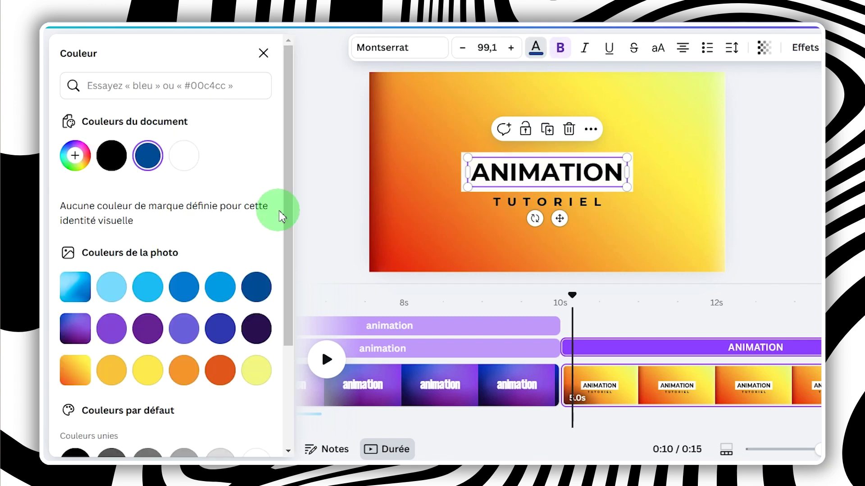
scroll(259, 315, "down", 3)
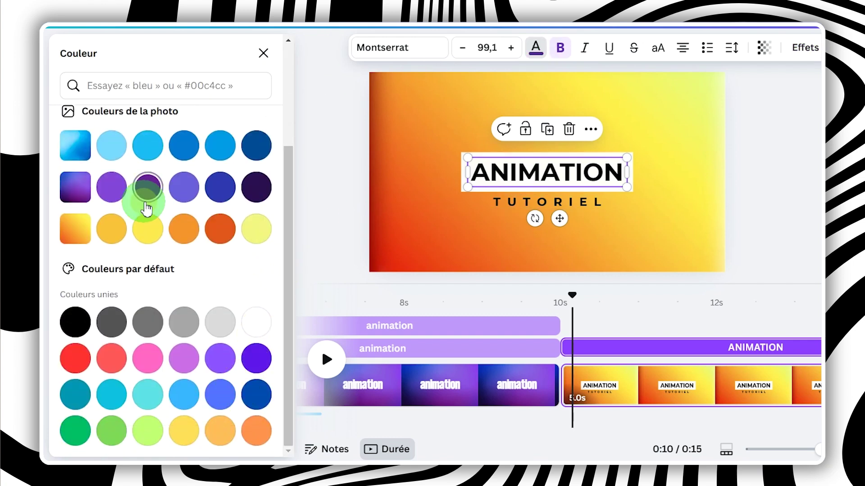
left_click(431, 201)
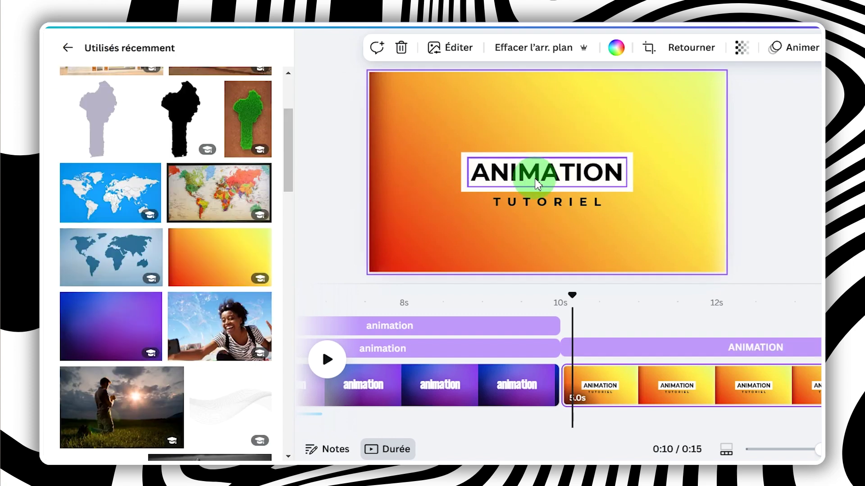
Step: Trim the start of the white-boxed ANIMATION clip to about 10.3 s on the timeline
left_click(593, 178)
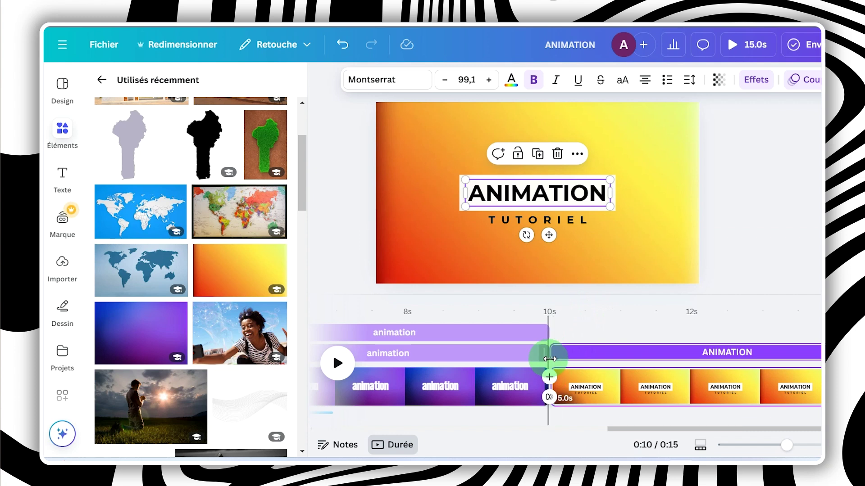
left_click_drag(549, 359, 570, 351)
left_click_drag(560, 311, 620, 302)
Step: Trim the start of the TUTORIEL clip to about 12.9 s on the timeline
left_click(563, 220)
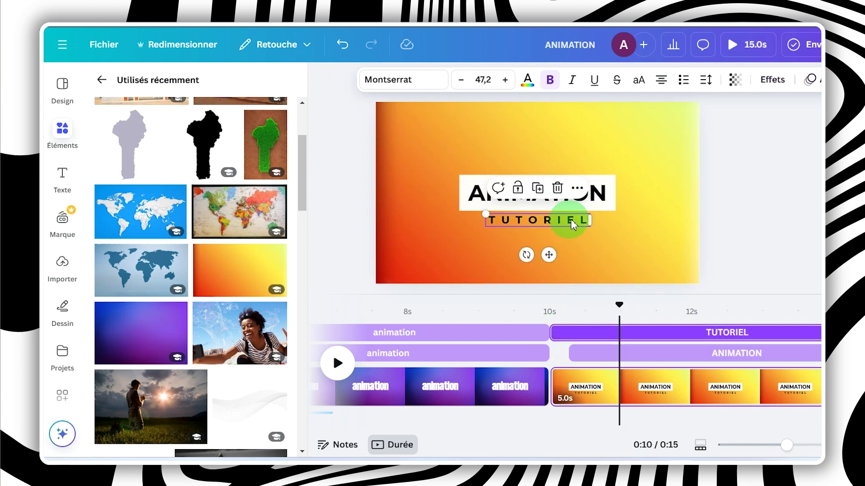
left_click_drag(560, 328, 760, 320)
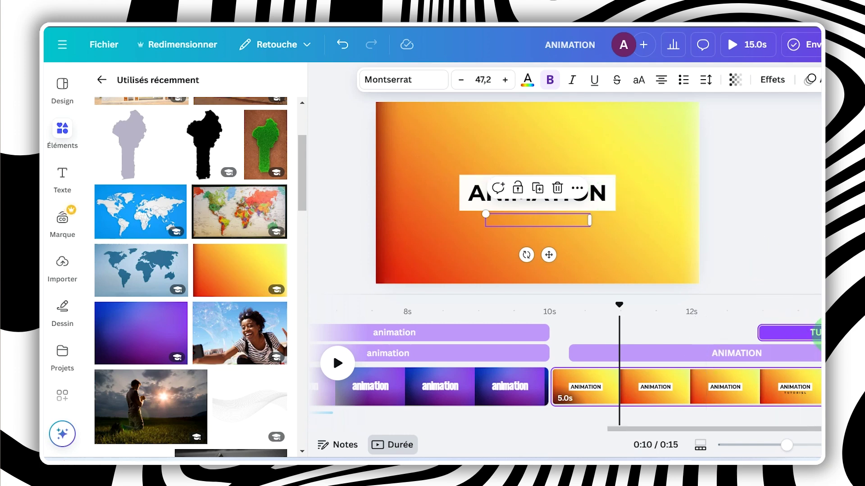
Step: Trim the start of the lower purple ANIMATION clip to about 11.1 s, checking it against the white box's wipe
left_click(606, 208)
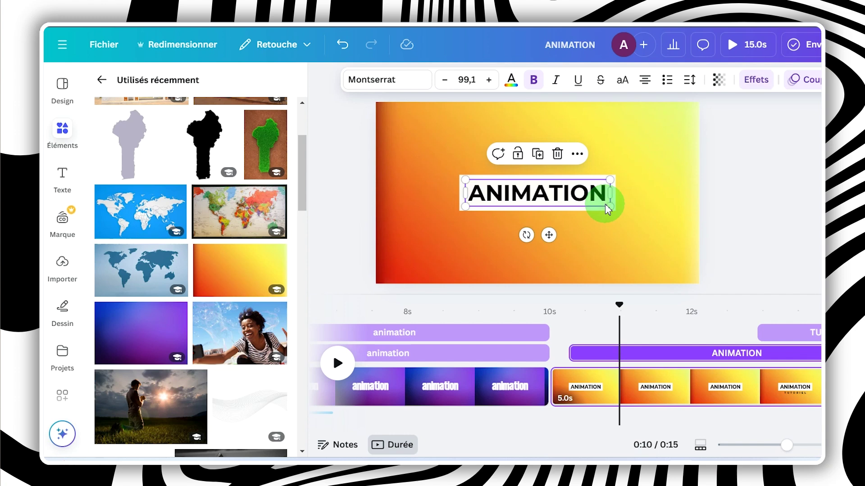
left_click_drag(619, 307, 574, 318)
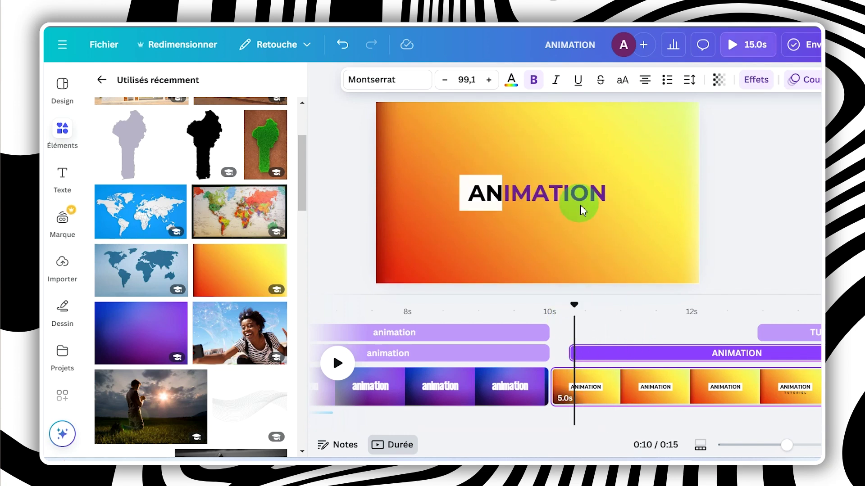
left_click(546, 182)
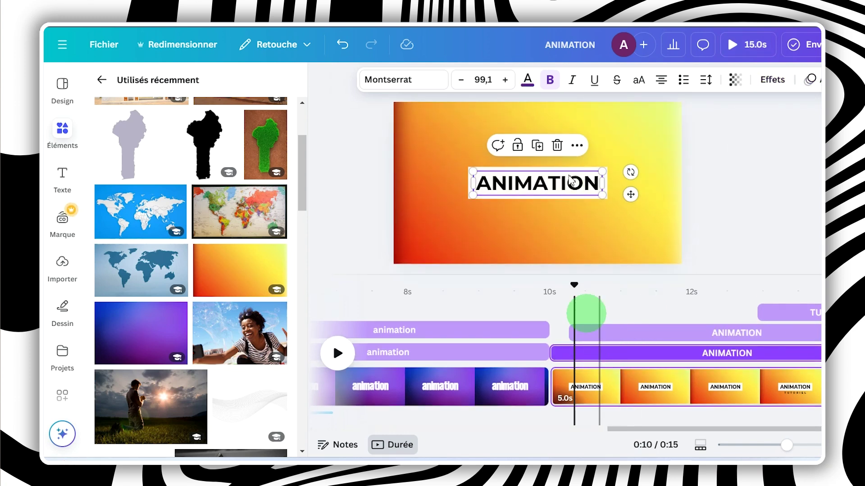
left_click(858, 80)
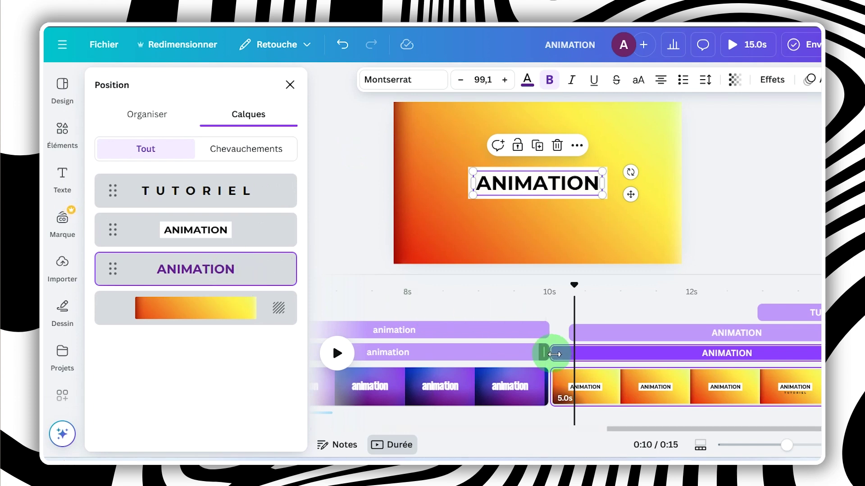
left_click_drag(554, 354, 663, 353)
left_click_drag(577, 286, 629, 289)
left_click_drag(665, 353, 633, 361)
left_click_drag(629, 294, 711, 292)
left_click(730, 332)
Step: Shorten the white-boxed ANIMATION clip so it ends at about 11.6 s
left_click(805, 312)
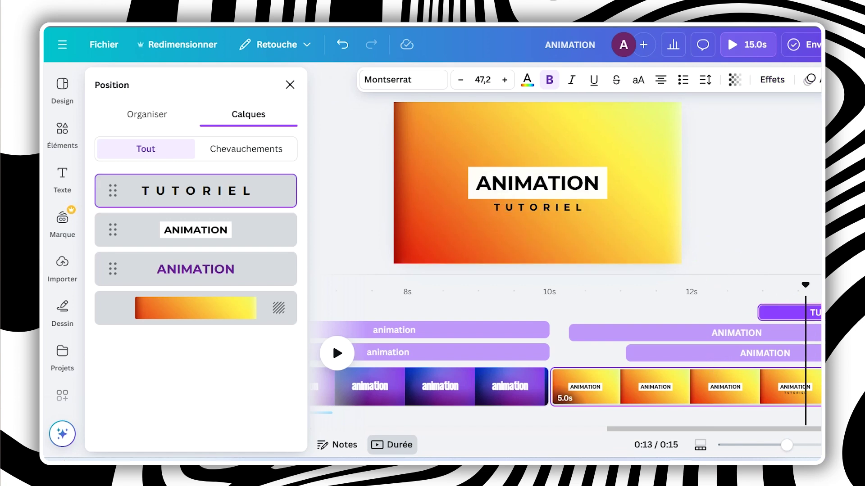
left_click(818, 333)
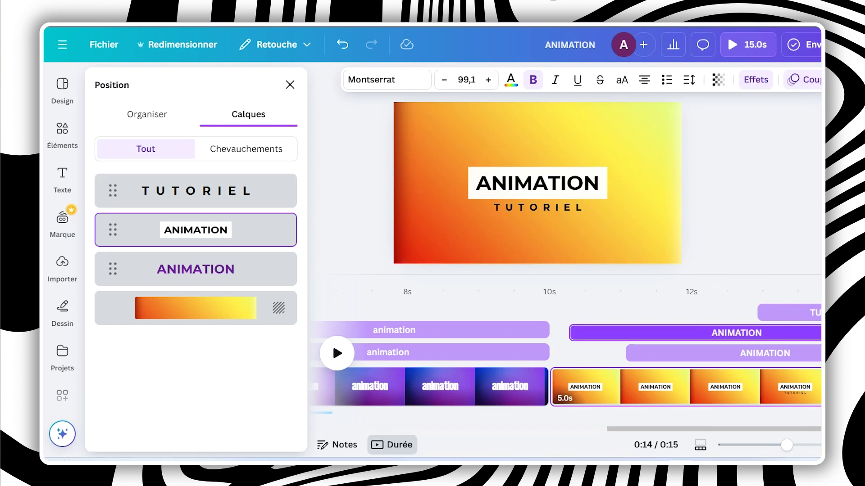
left_click_drag(820, 332, 695, 333)
Step: Shift the TUTORIEL clip earlier so it starts at about 11.4 s, and preview the switch to the purple ANIMATION text
left_click_drag(811, 309, 650, 315)
left_click(680, 350)
left_click_drag(801, 333, 694, 315)
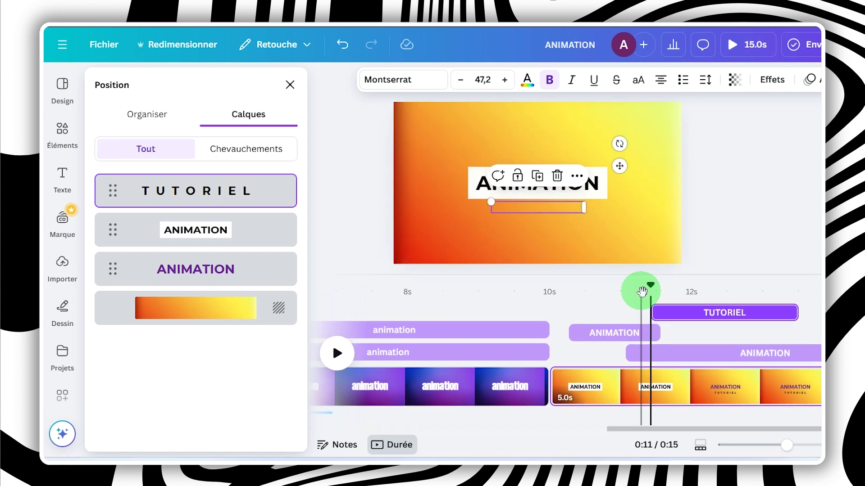
left_click_drag(650, 287, 672, 303)
Step: Move the TUTORIEL text up slightly so it sits just beneath the purple ANIMATION text
left_click(717, 320)
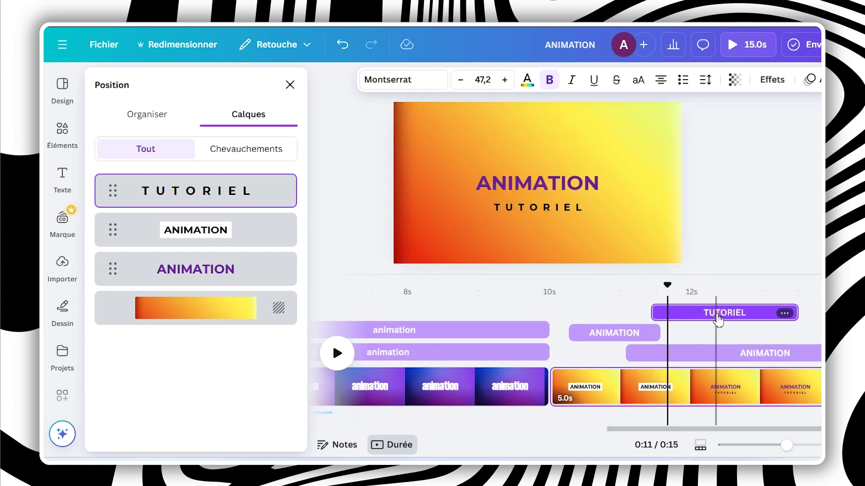
left_click(547, 211)
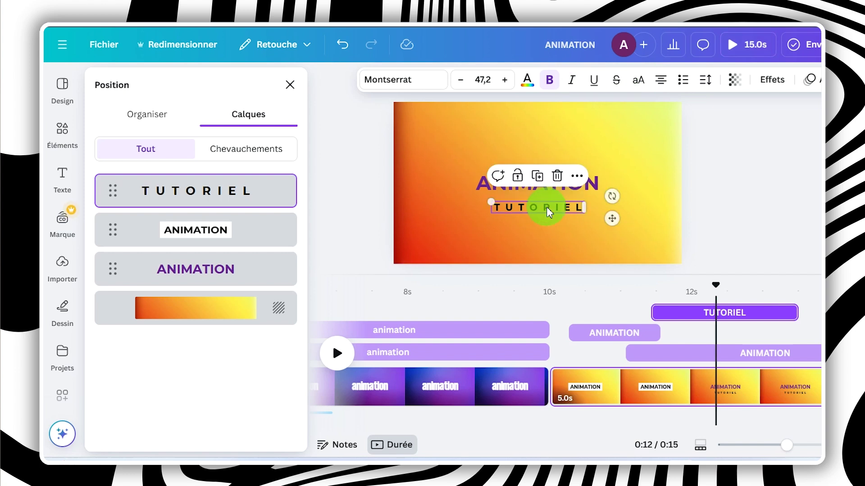
left_click_drag(548, 212, 548, 205)
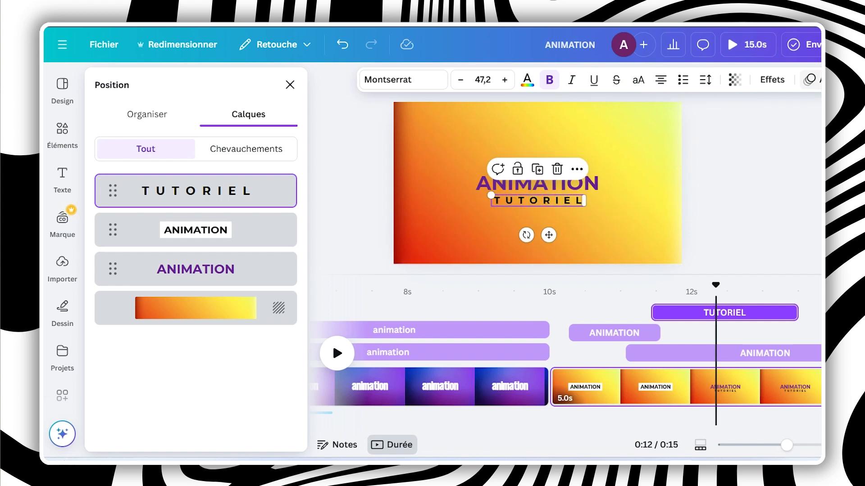
Step: Apply the Apparition animation to the TUTORIEL text with its angle set downwards
left_click(809, 79)
left_click_drag(303, 178, 292, 338)
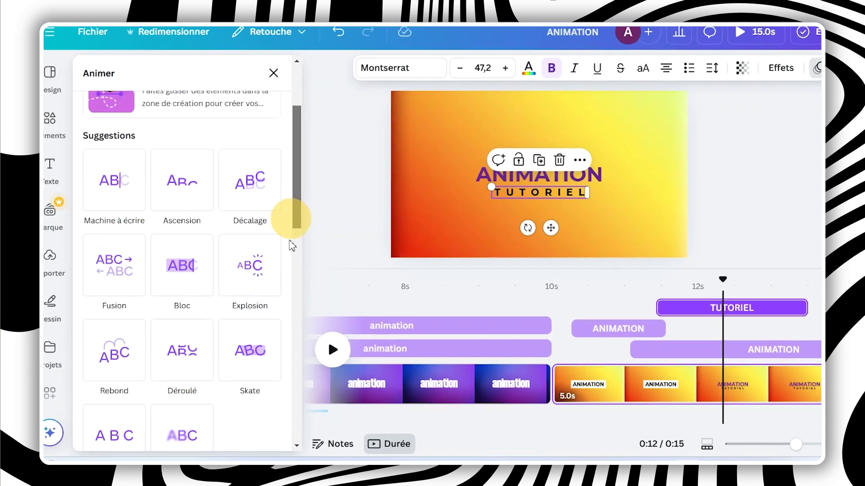
scroll(274, 324, "down", 1)
left_click(244, 281)
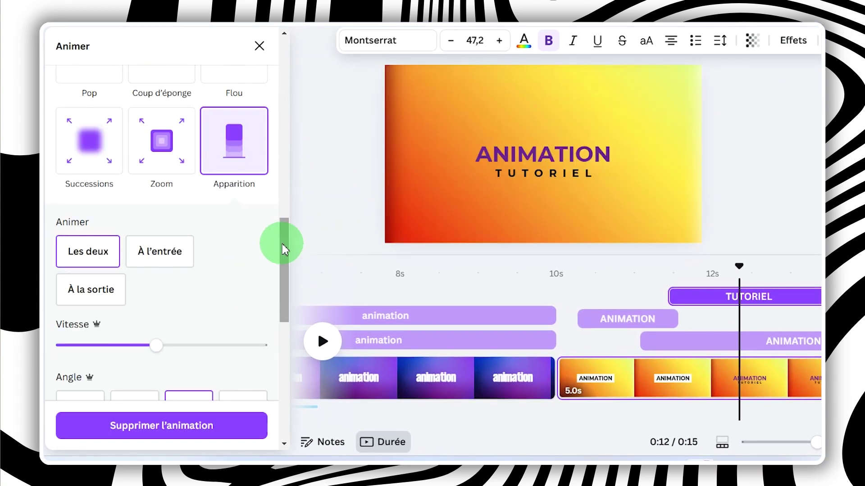
left_click_drag(284, 250, 286, 286)
scroll(239, 232, "down", 2)
left_click(245, 216)
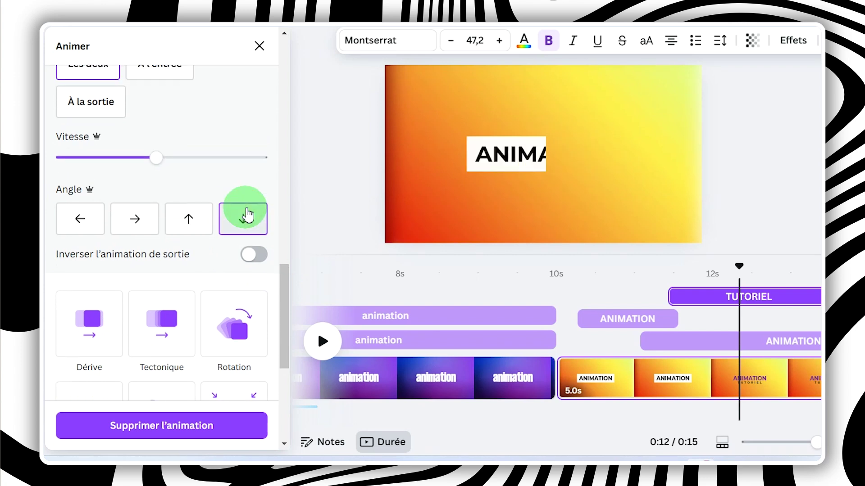
Step: Trim the start of the white-boxed ANIMATION clip so that it lasts 0.8 s
left_click_drag(743, 262, 615, 282)
left_click_drag(580, 315, 617, 318)
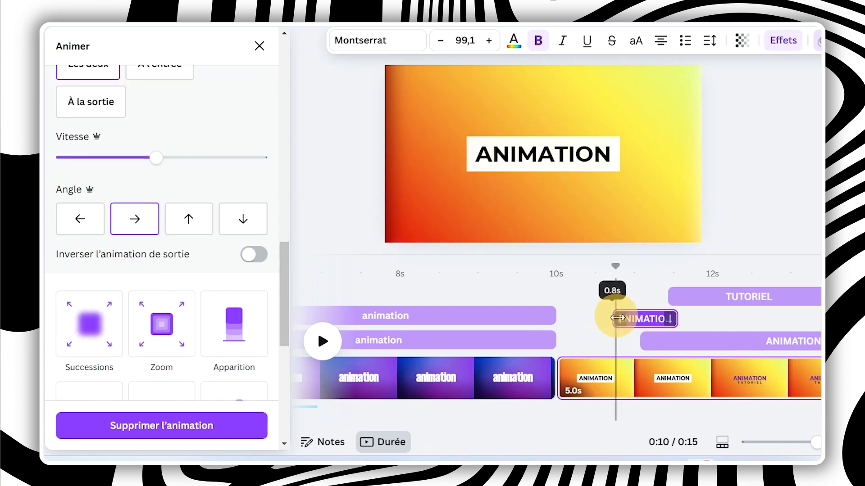
left_click_drag(615, 266, 602, 302)
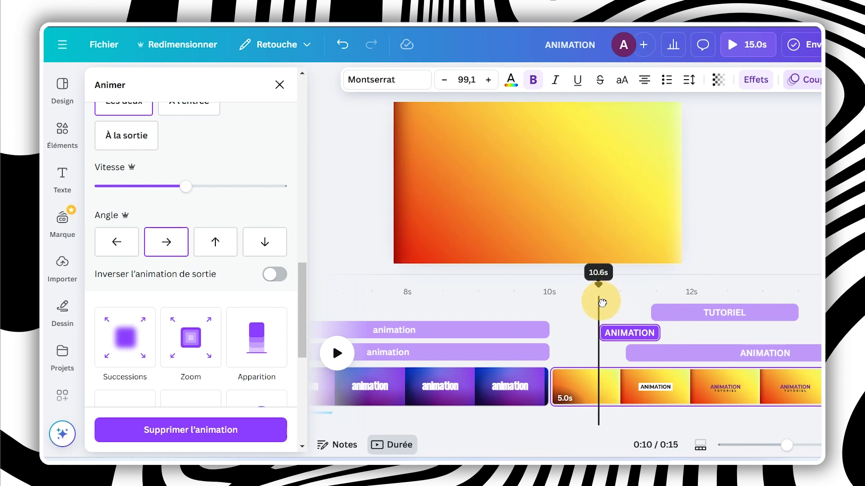
Step: Add the Scanner Whoosh sound at the start of the white-boxed ANIMATION clip and lower its volume to 8
left_click(614, 333)
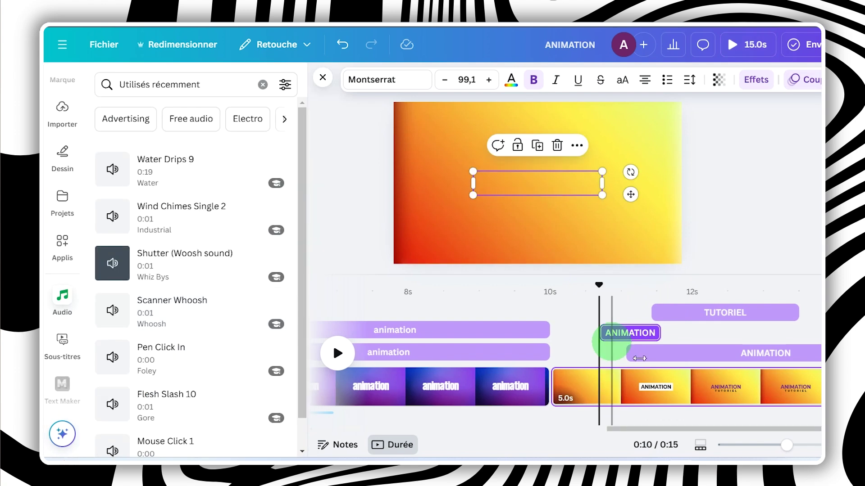
left_click(602, 356)
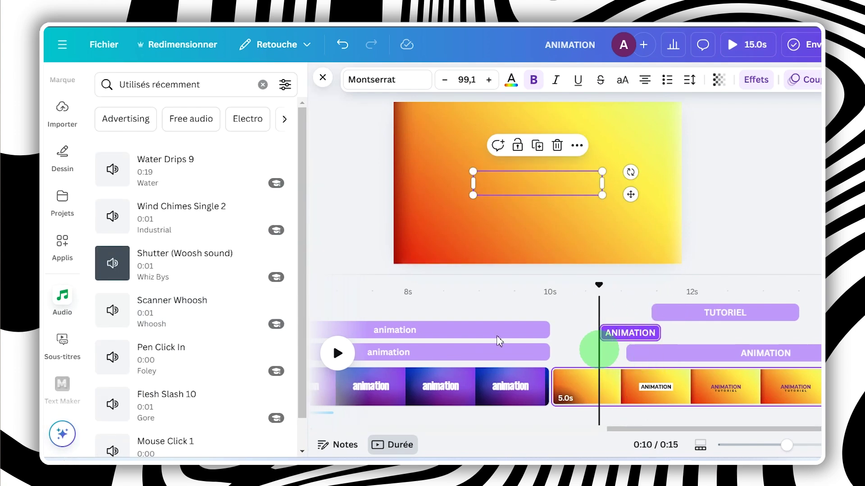
left_click(115, 310)
left_click(194, 318)
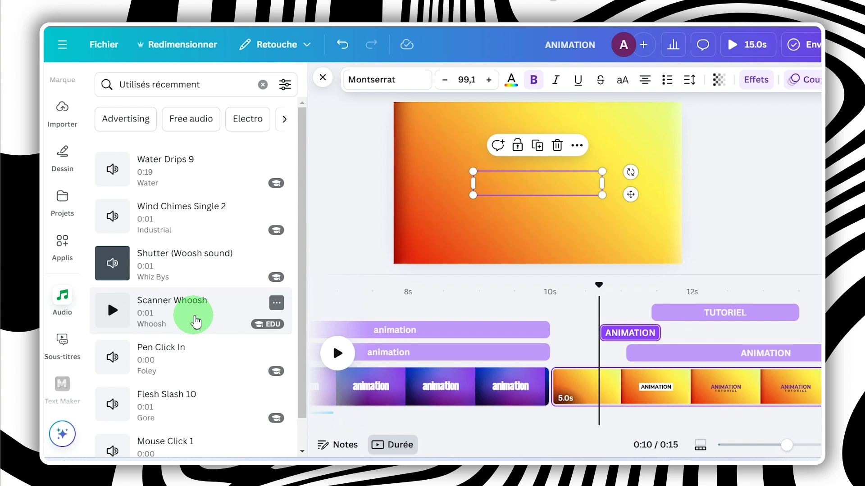
left_click(673, 80)
left_click_drag(622, 150, 581, 153)
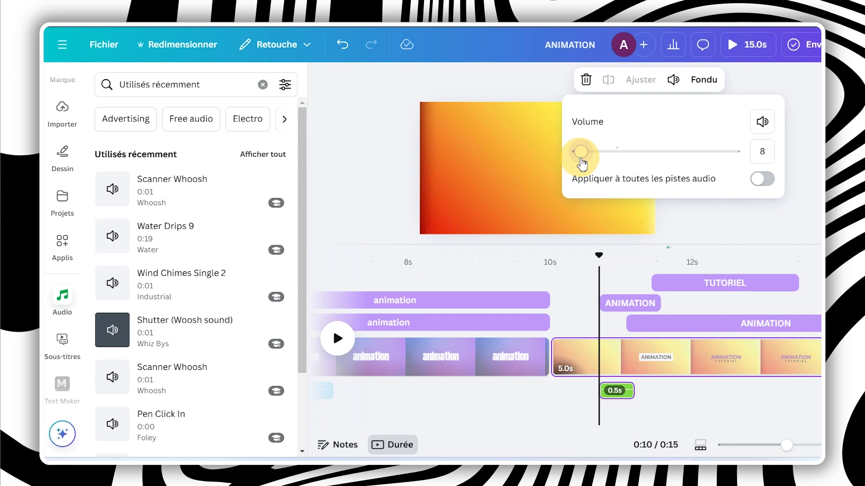
Step: Set the Scanner Whoosh volume to 13 and play the yellow page from the start of the white-boxed ANIMATION clip
left_click_drag(583, 153, 582, 153)
left_click(610, 268)
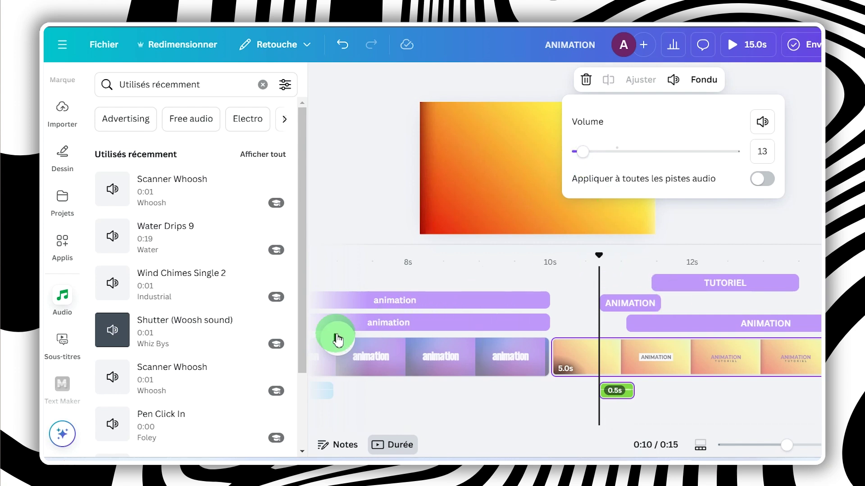
left_click(338, 339)
left_click_drag(644, 276, 599, 298)
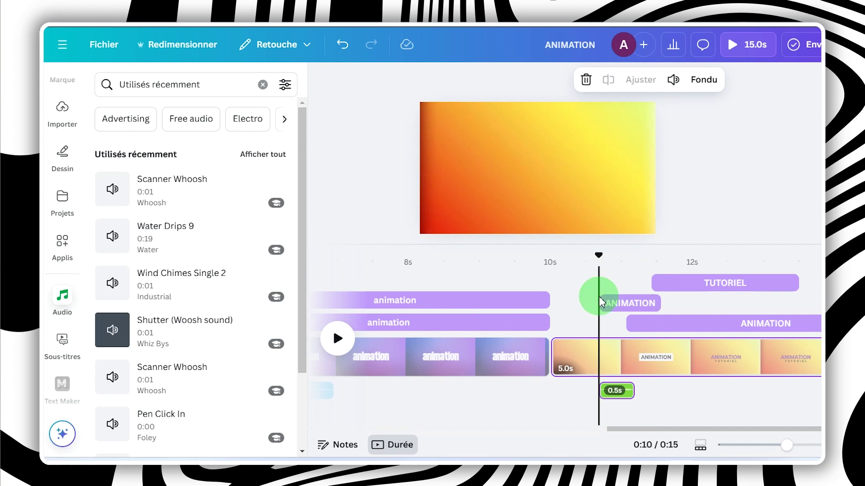
key("space")
left_click(600, 302)
key("space")
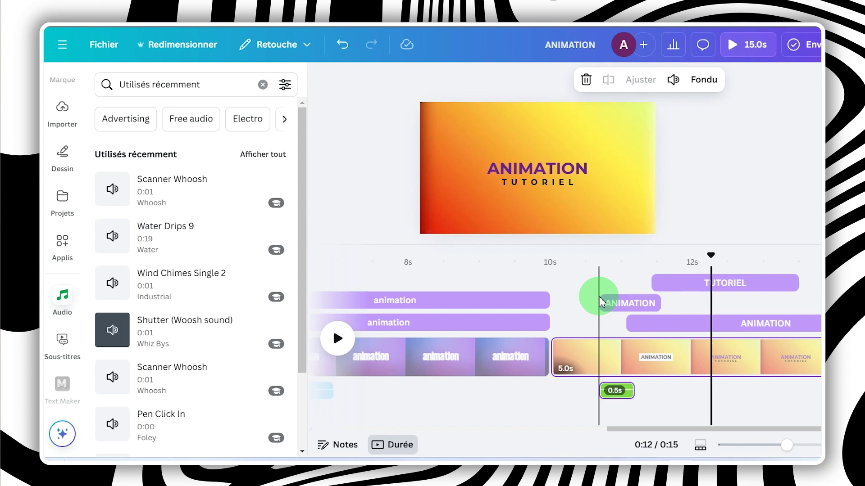
Step: Add the Pen Click In sound just before the TUTORIEL text starts, and play the yellow page's sequence to check it
left_click(650, 283)
mouse_move(650, 256)
left_mouse_down()
mouse_move(655, 247)
mouse_move(649, 256)
left_mouse_up()
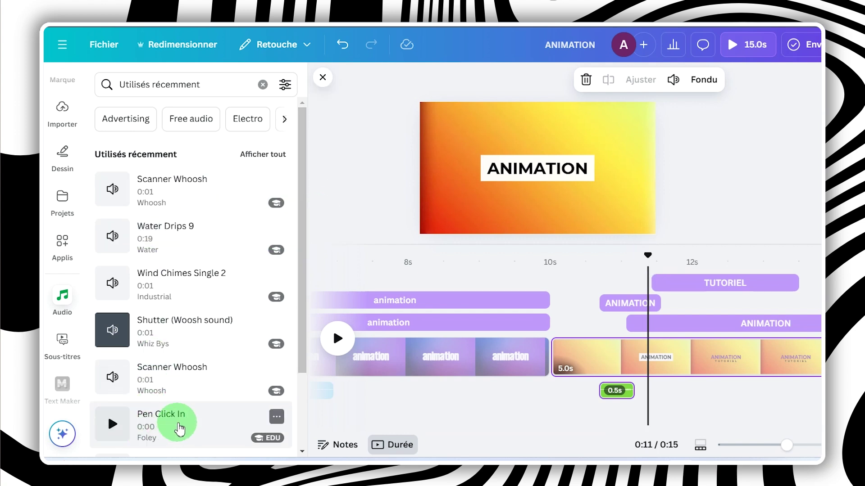
left_click(180, 430)
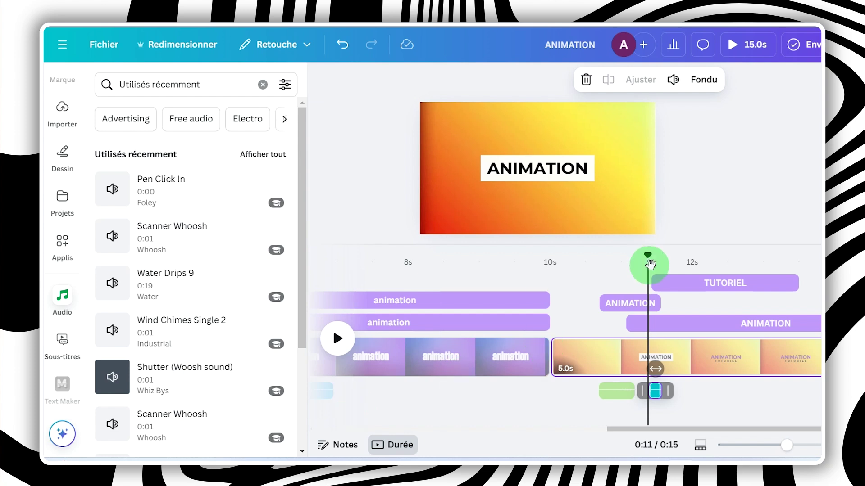
left_click_drag(648, 257, 587, 293)
key("space")
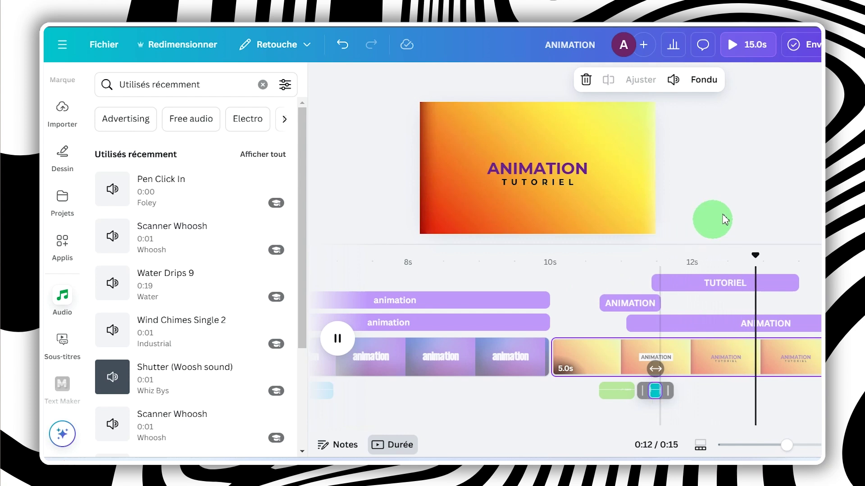
left_click(739, 203)
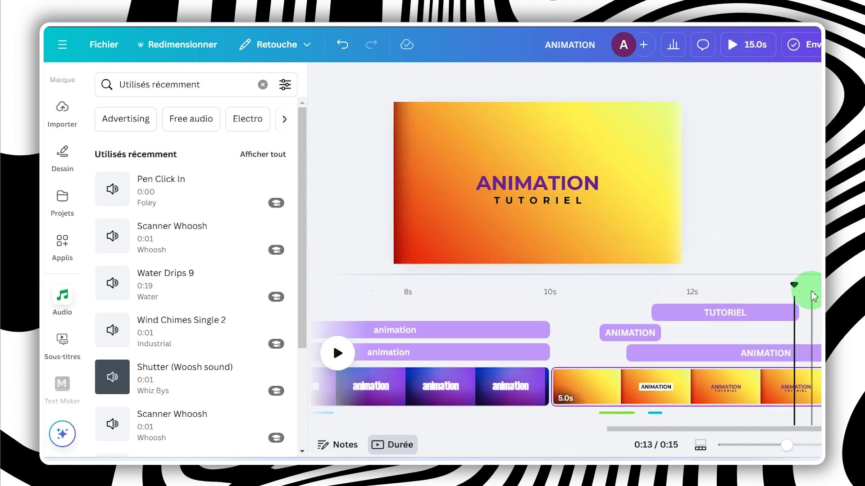
Step: Move the playhead back to the middle of the blue ANIMATION DE TEXTE page to review it
left_click_drag(796, 288, 244, 360)
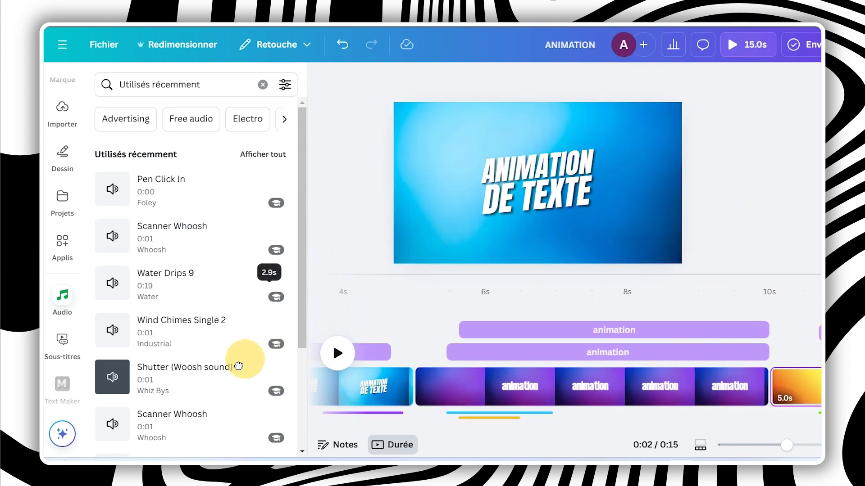
left_click_drag(547, 307, 584, 321)
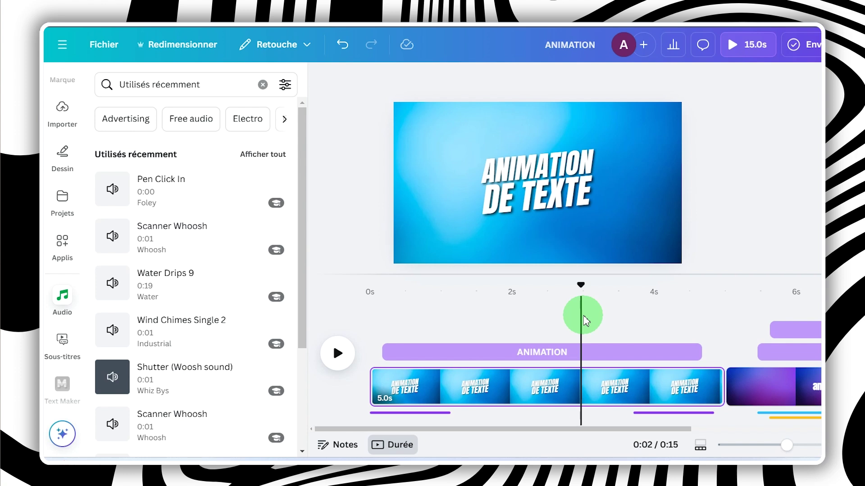
left_click_drag(583, 280, 562, 320)
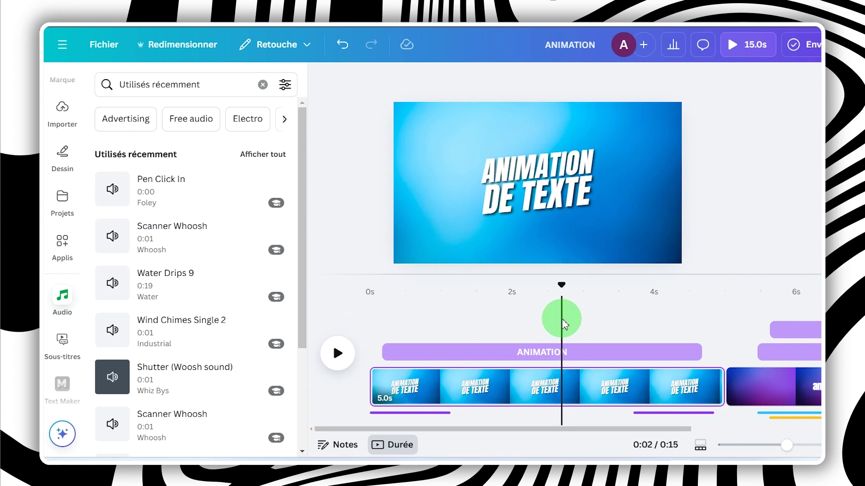